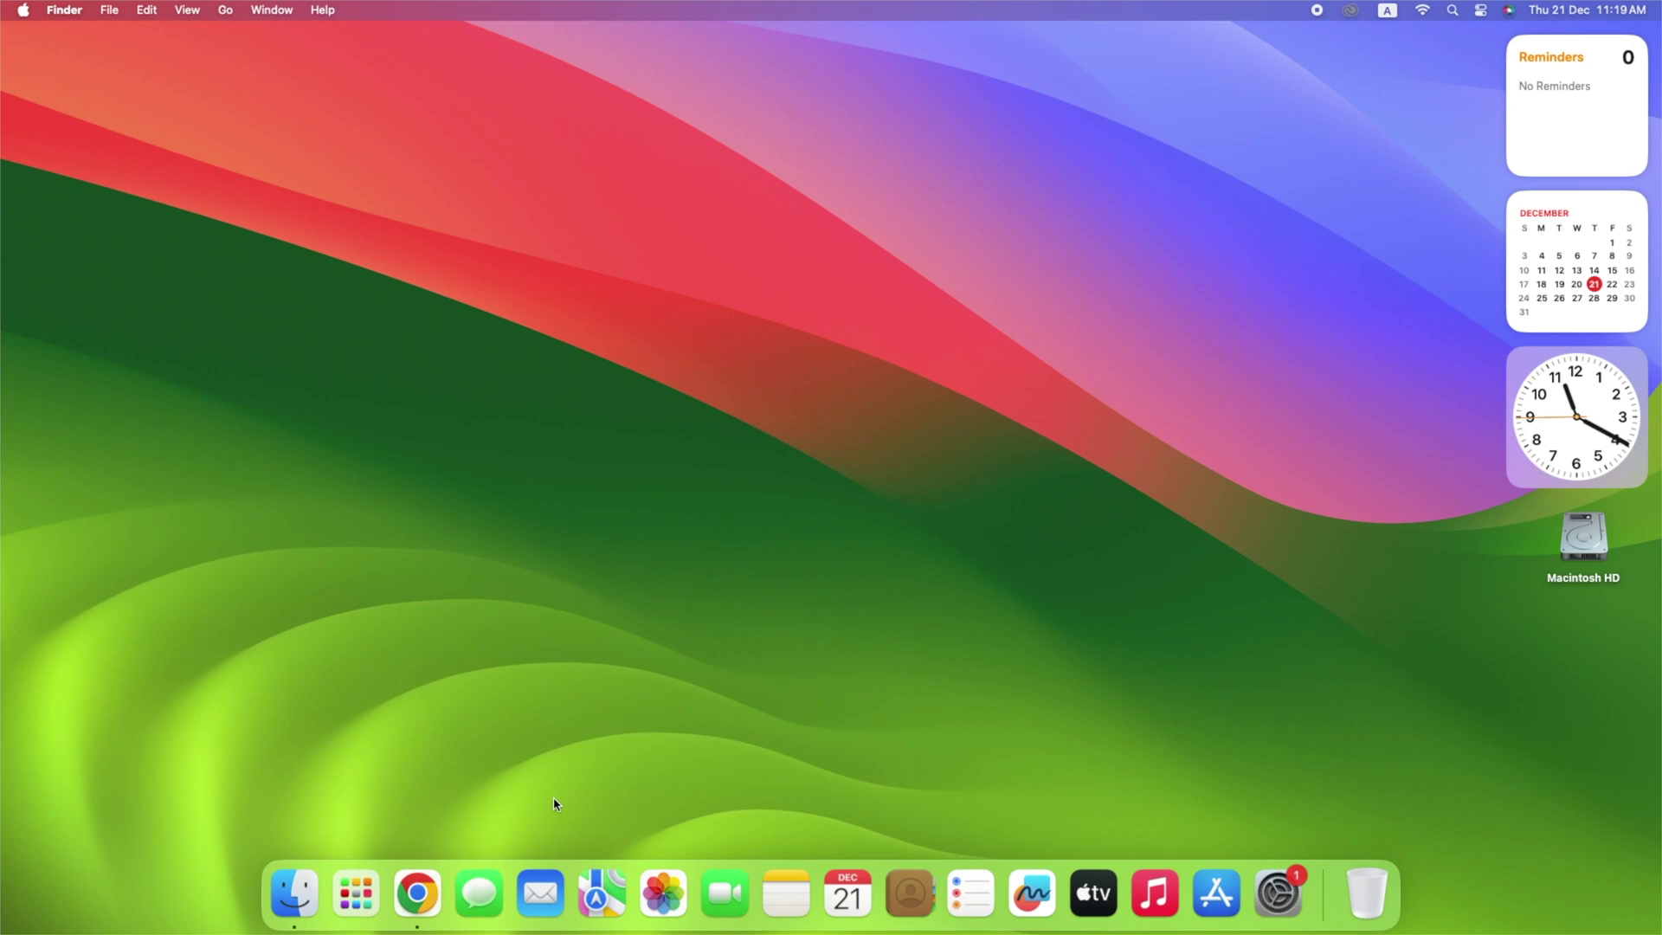
# Step: Launch Mail and add the Delete action to the main window's toolbar via Customise Toolbar
pyautogui.click(546, 900)
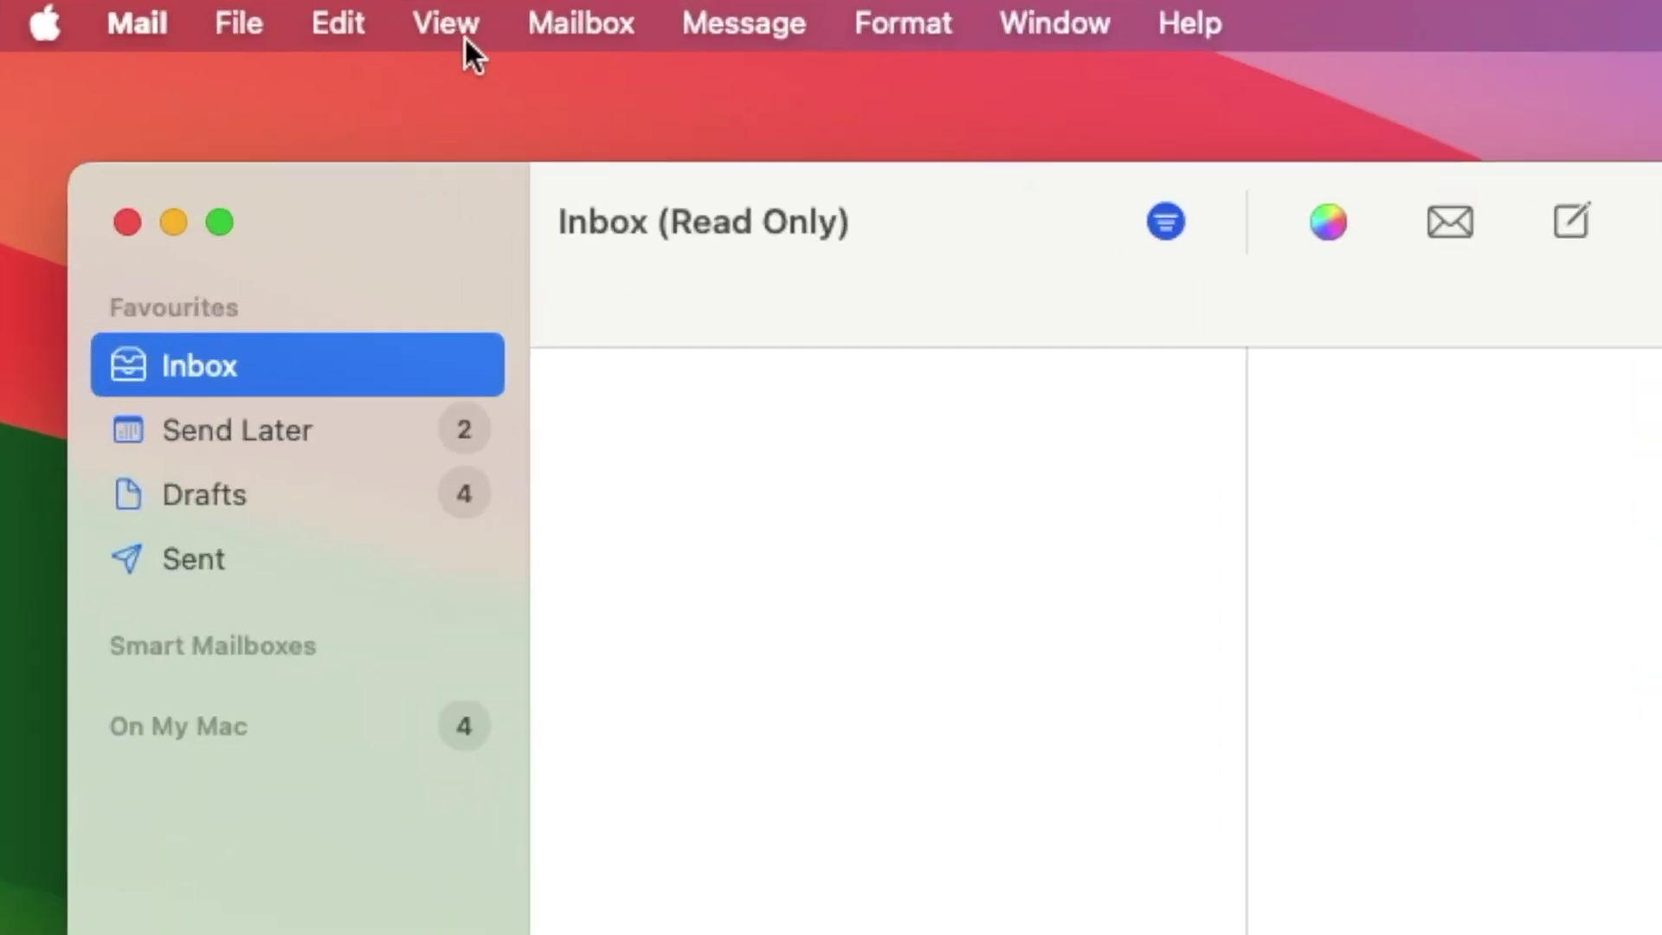
pyautogui.click(464, 34)
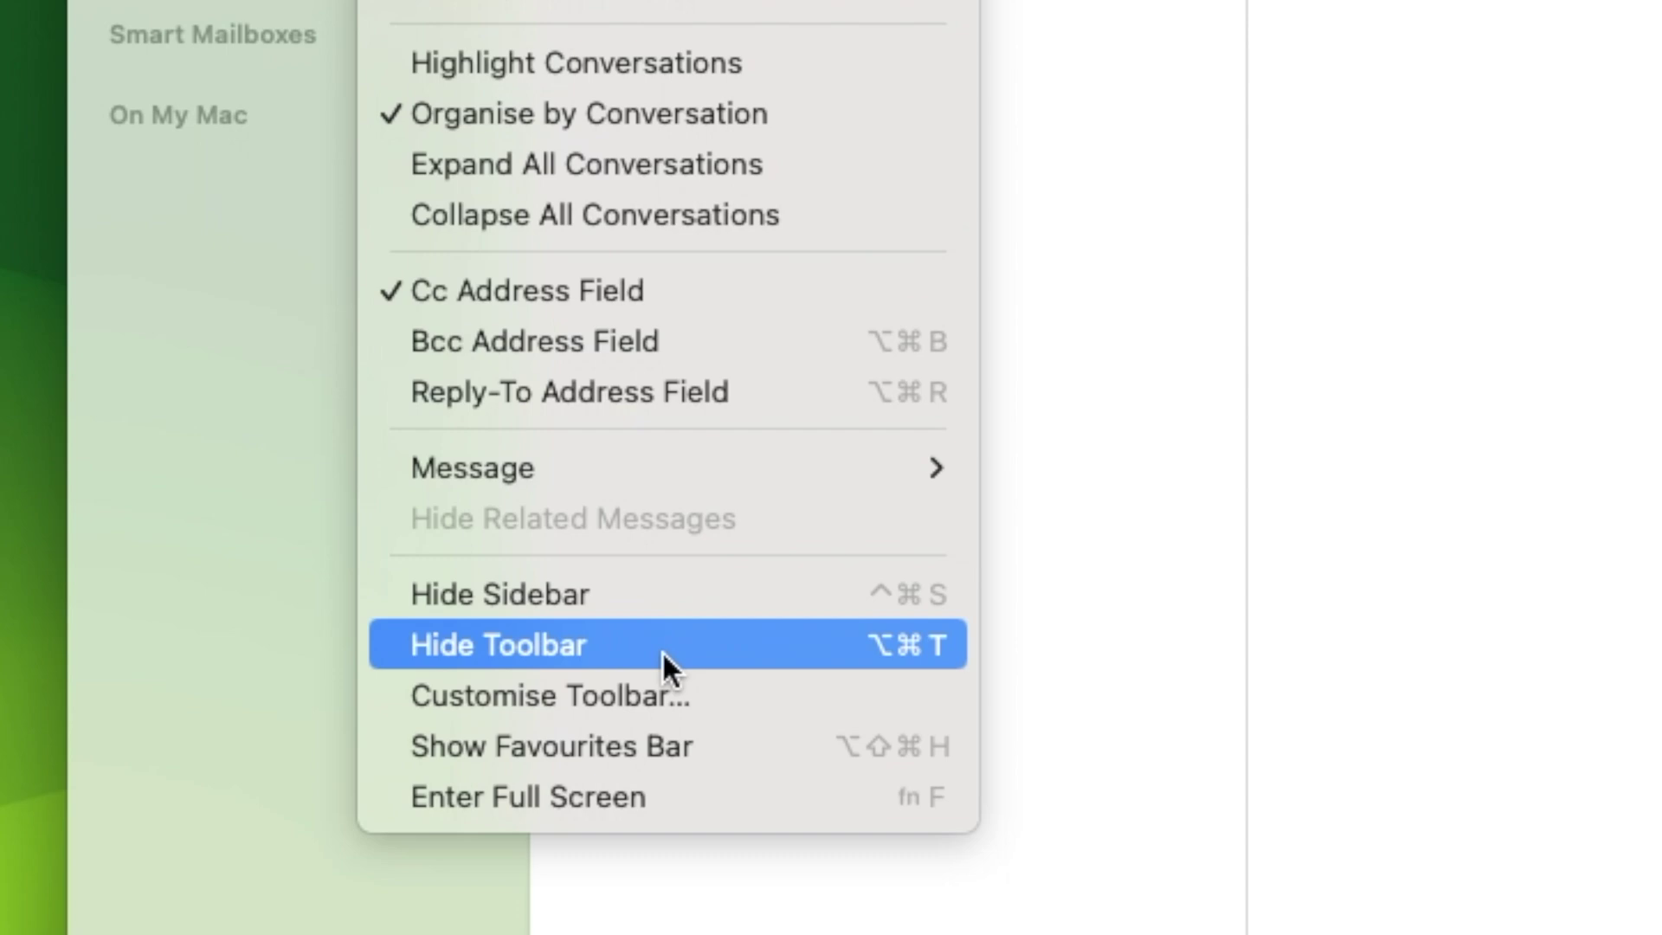
pyautogui.press('Escape')
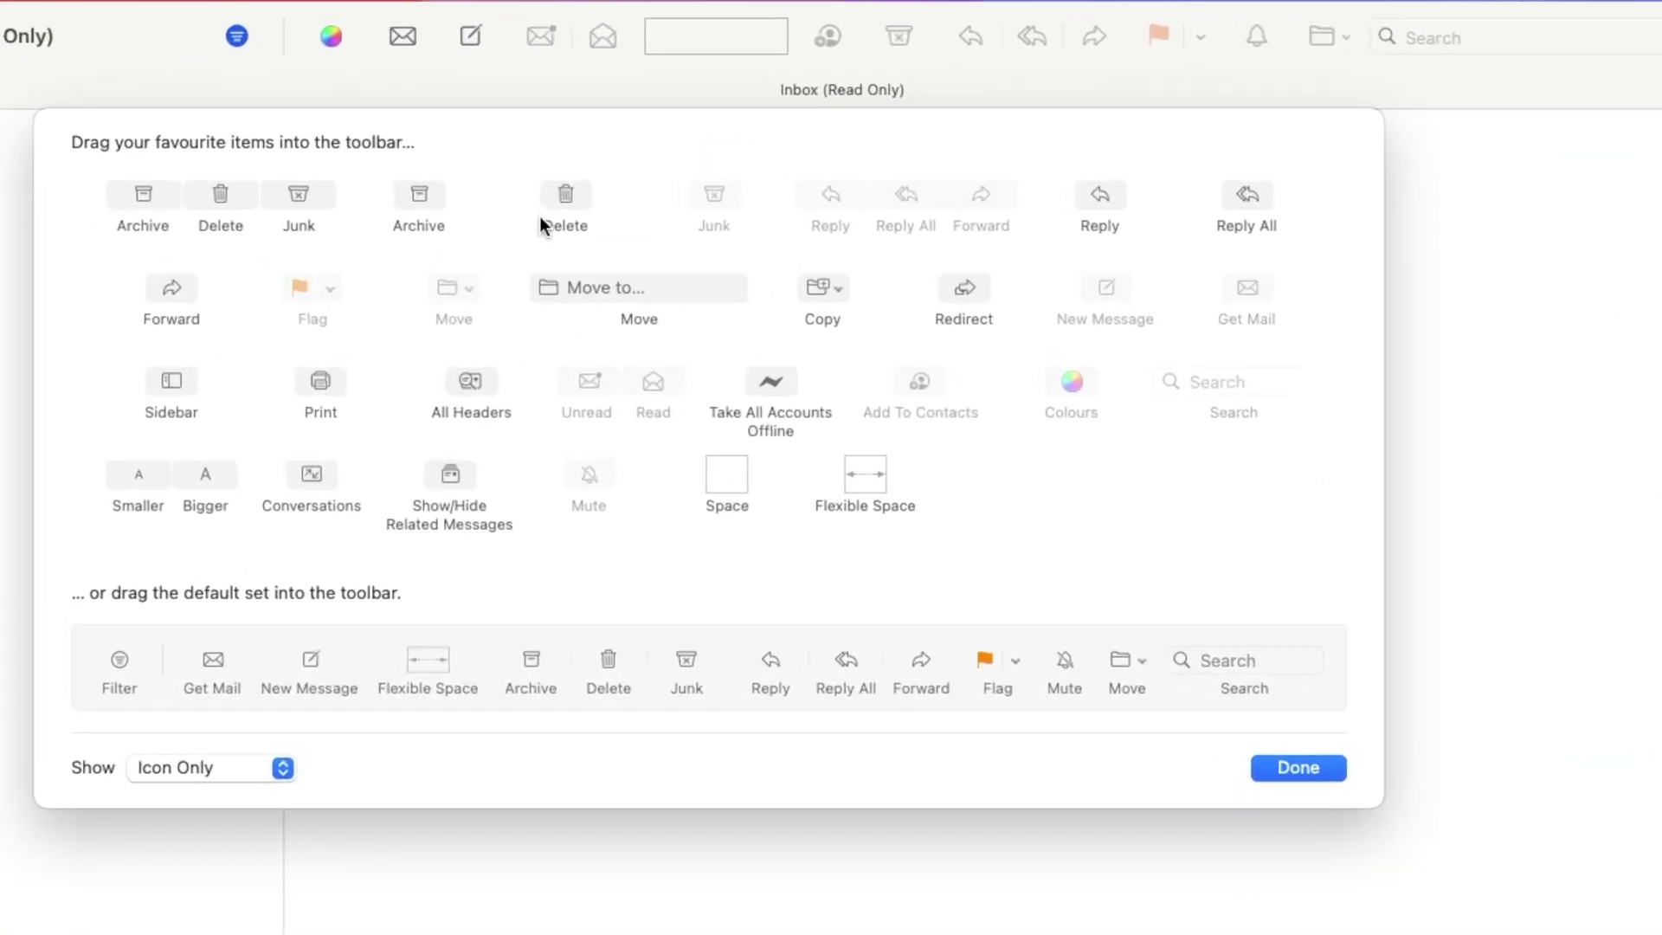
pyautogui.moveTo(566, 195); pyautogui.dragTo(724, 199)
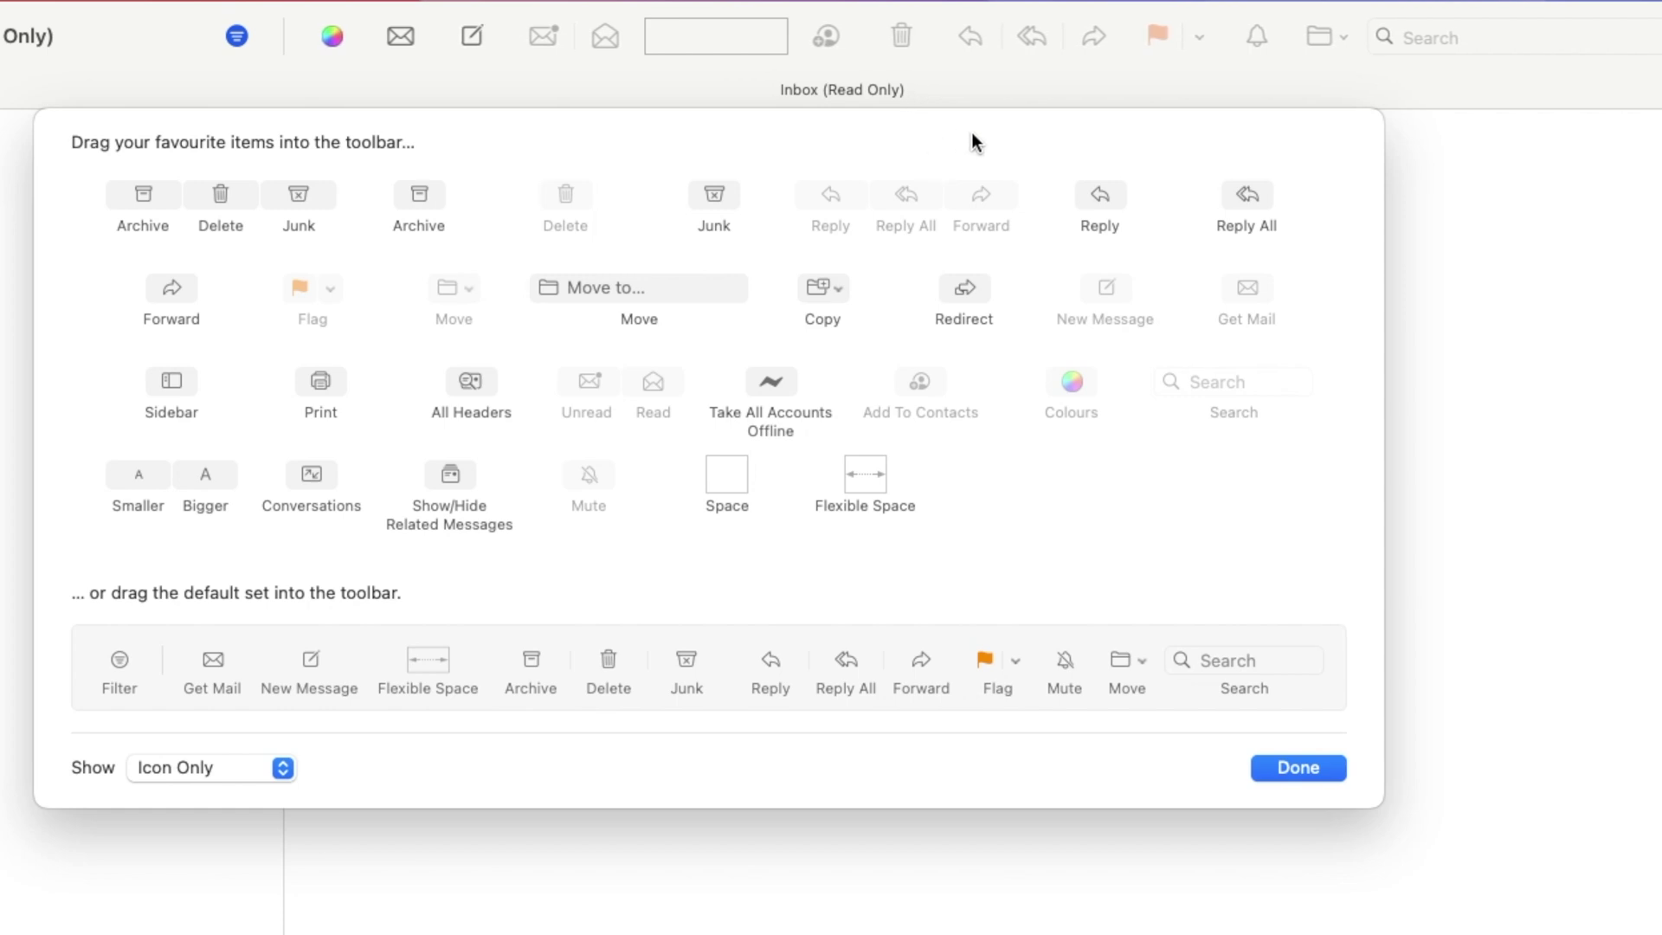
pyautogui.click(1296, 768)
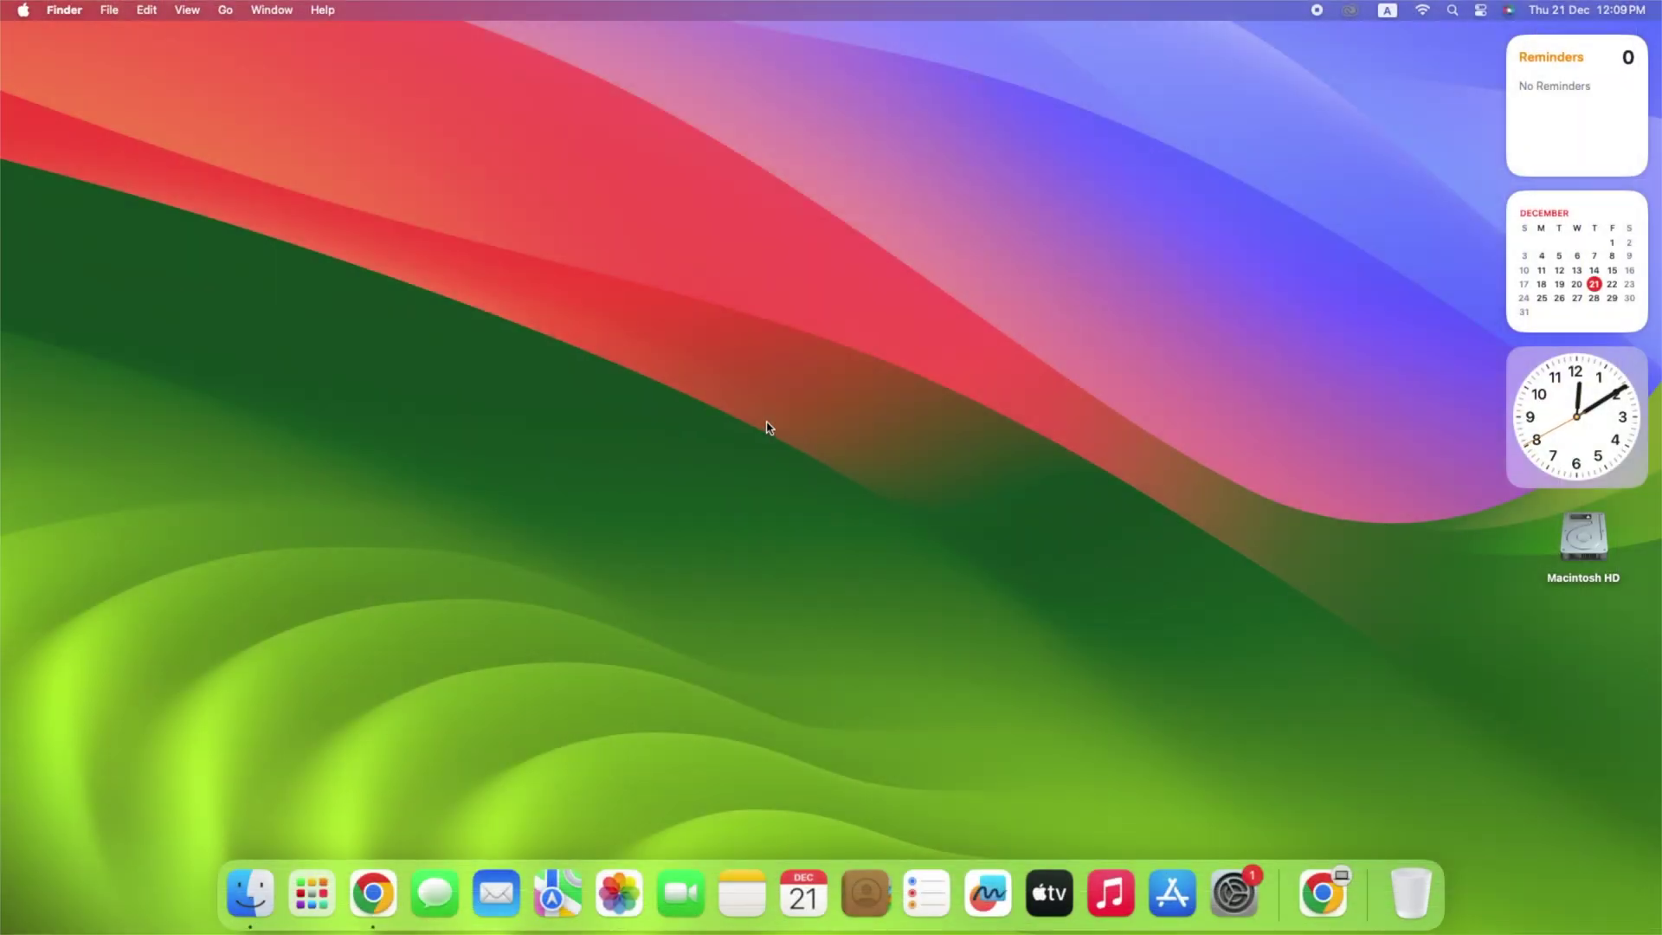
# Step: Reopen Mail and start Add Account with Google selected as the provider
pyautogui.click(495, 882)
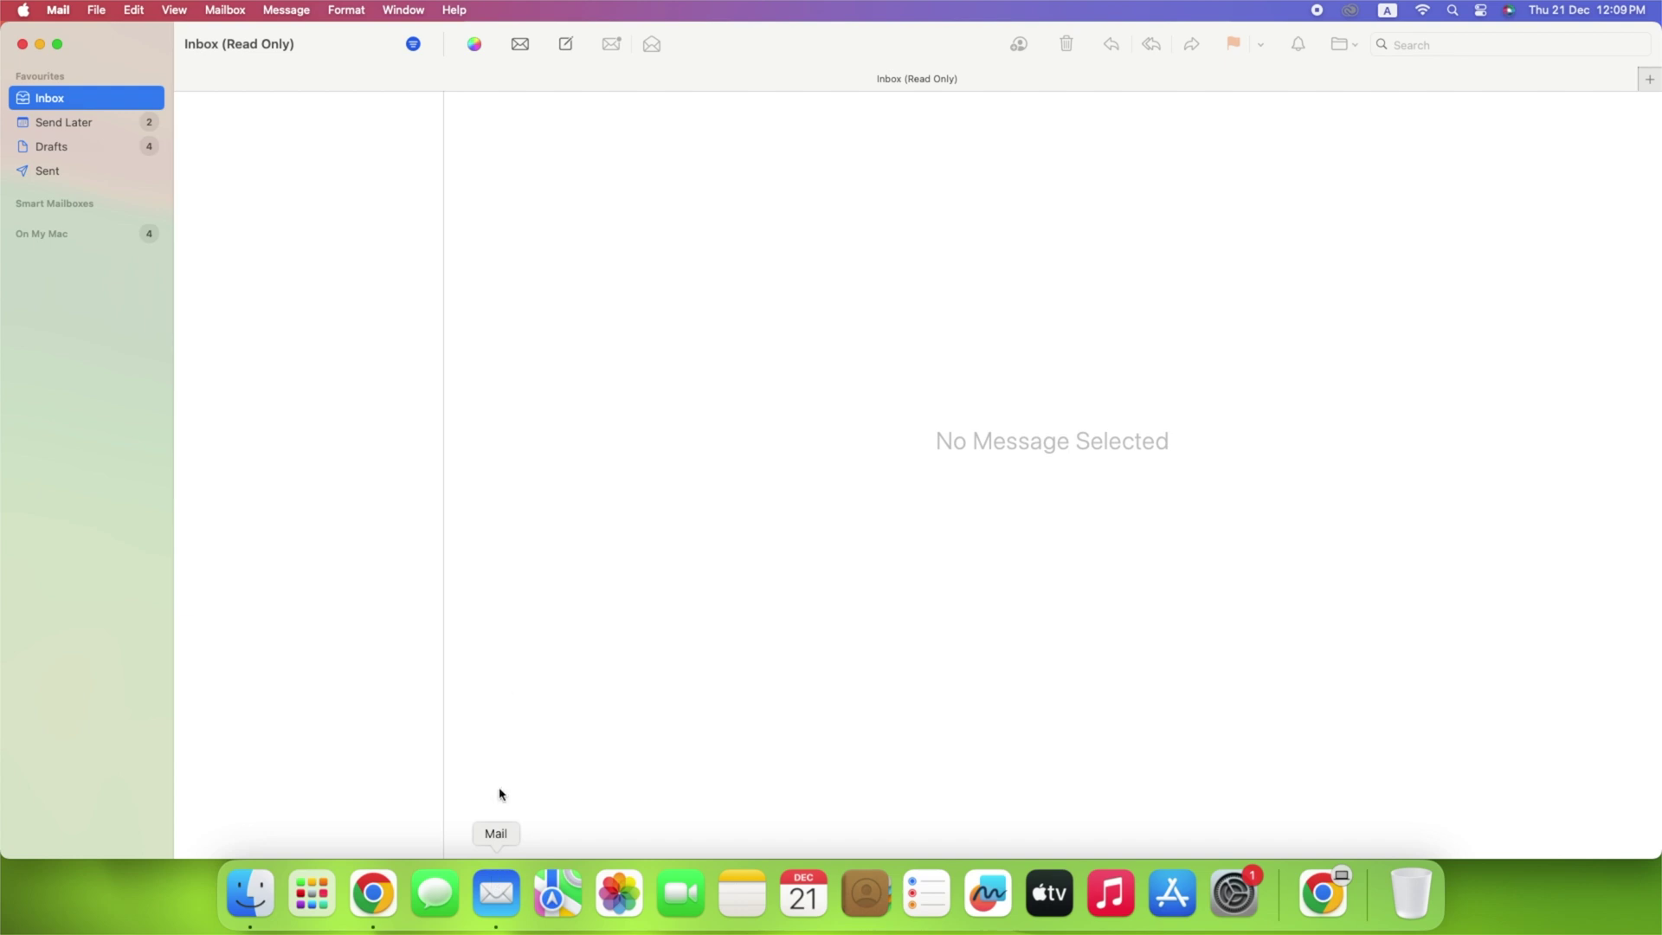
pyautogui.click(62, 10)
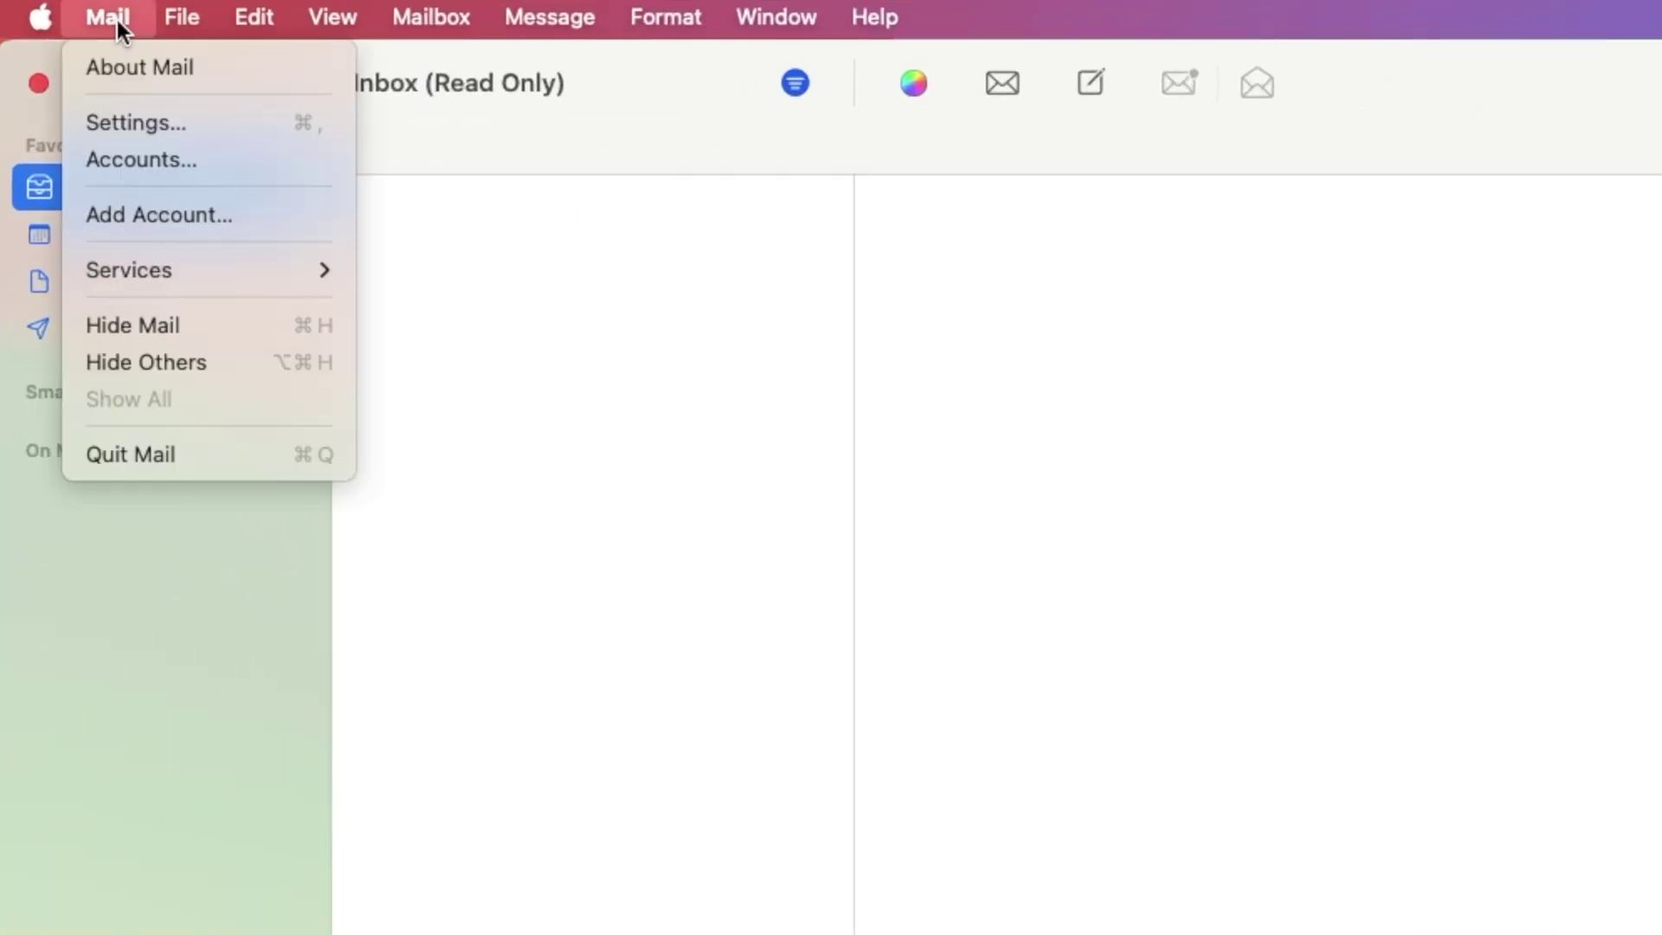
pyautogui.click(161, 216)
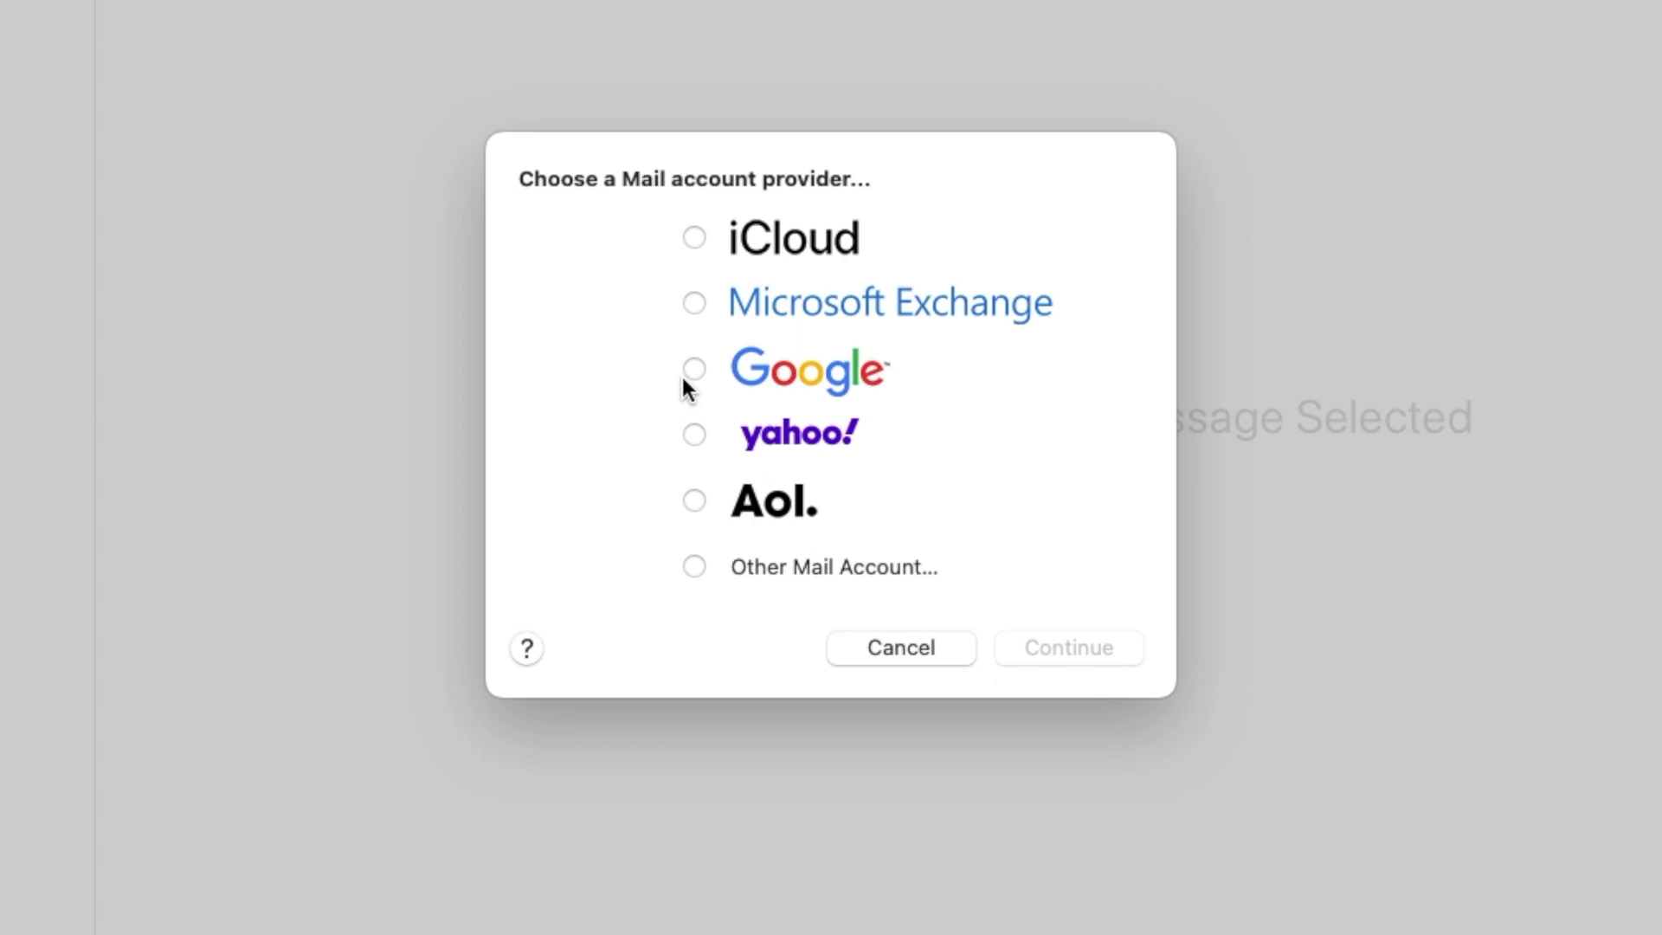
pyautogui.click(694, 371)
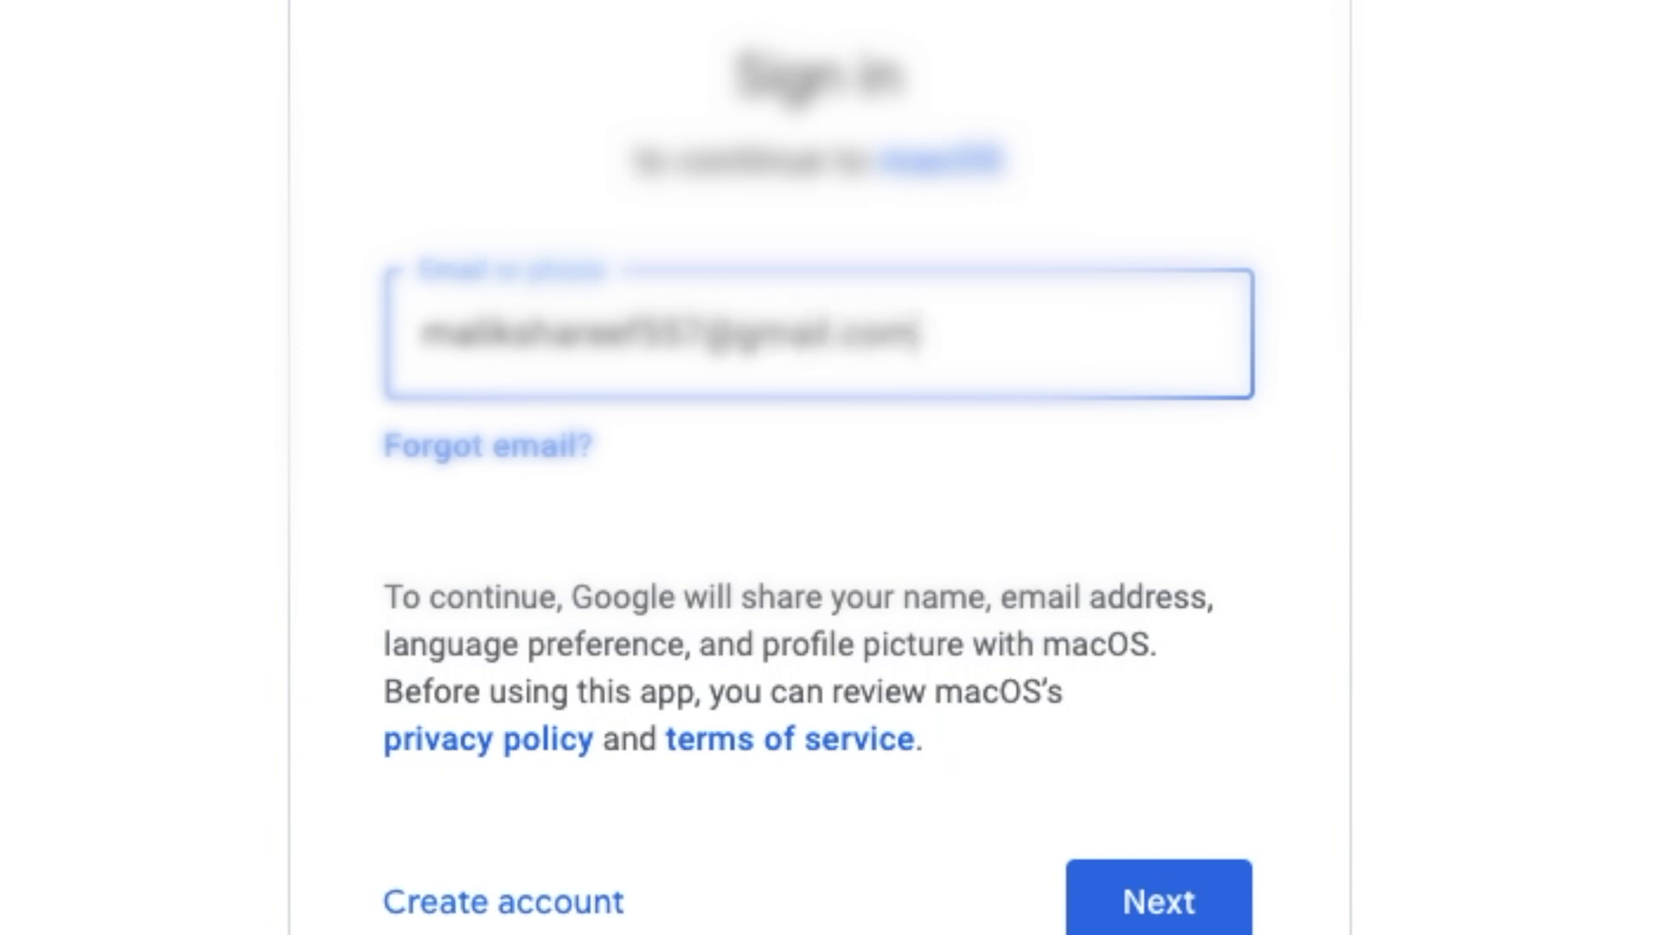
# Step: Submit the Gmail address and the account password, then allow macOS access to the Google account
pyautogui.click(1093, 905)
pyautogui.write('•••••••••••')
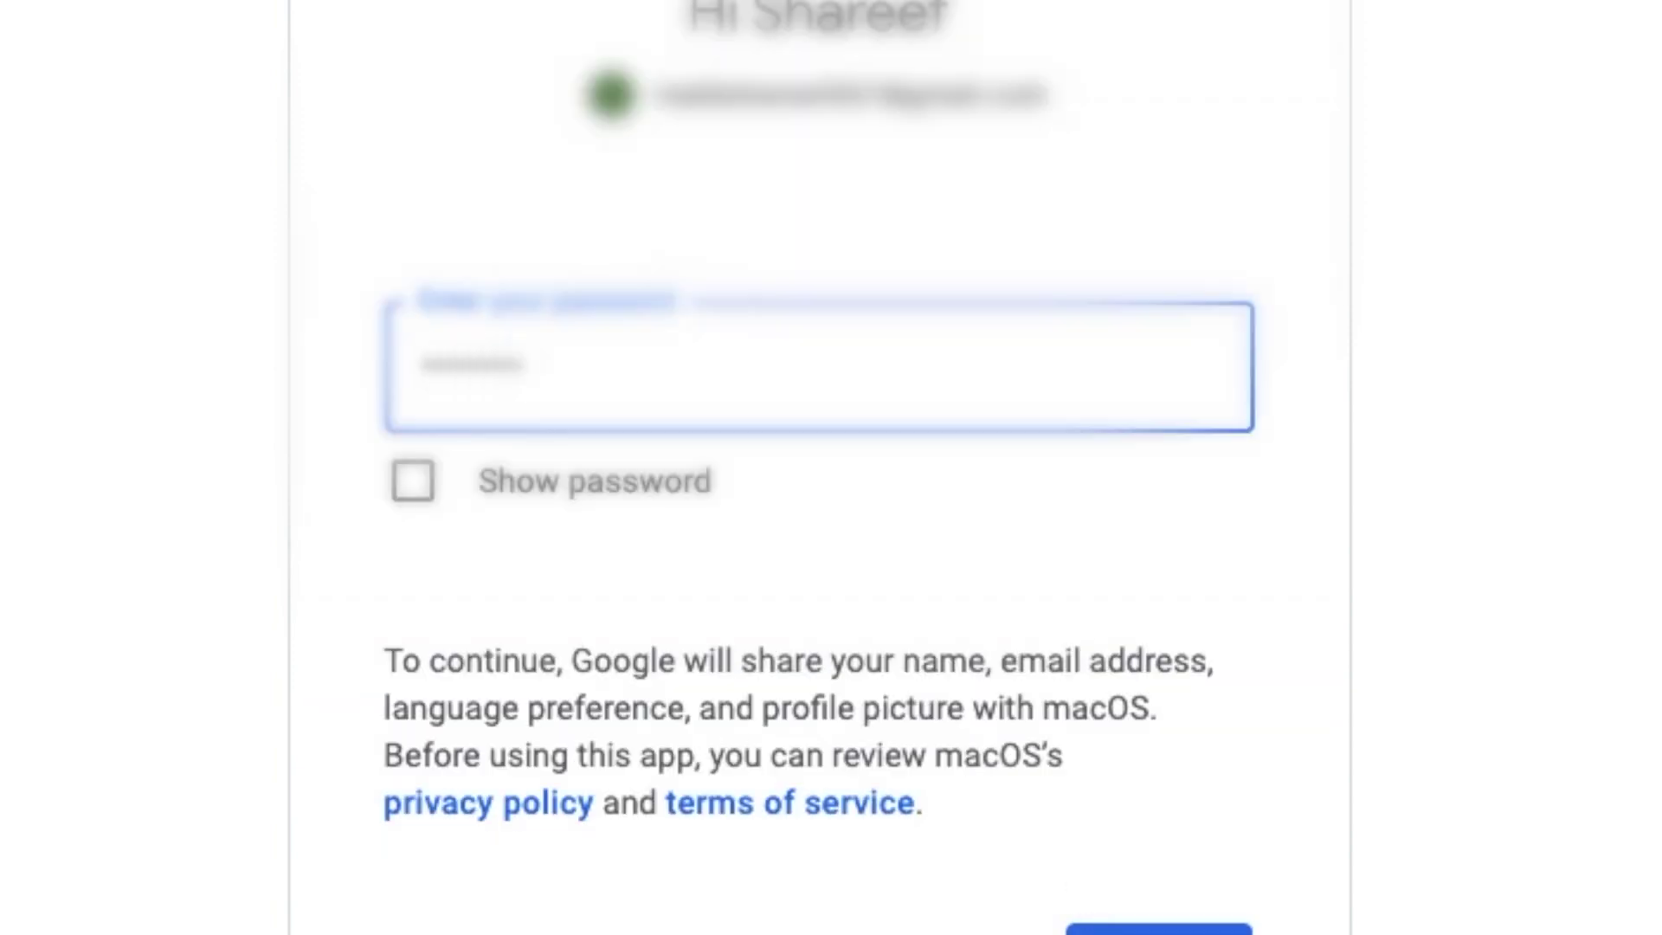
pyautogui.press('Return')
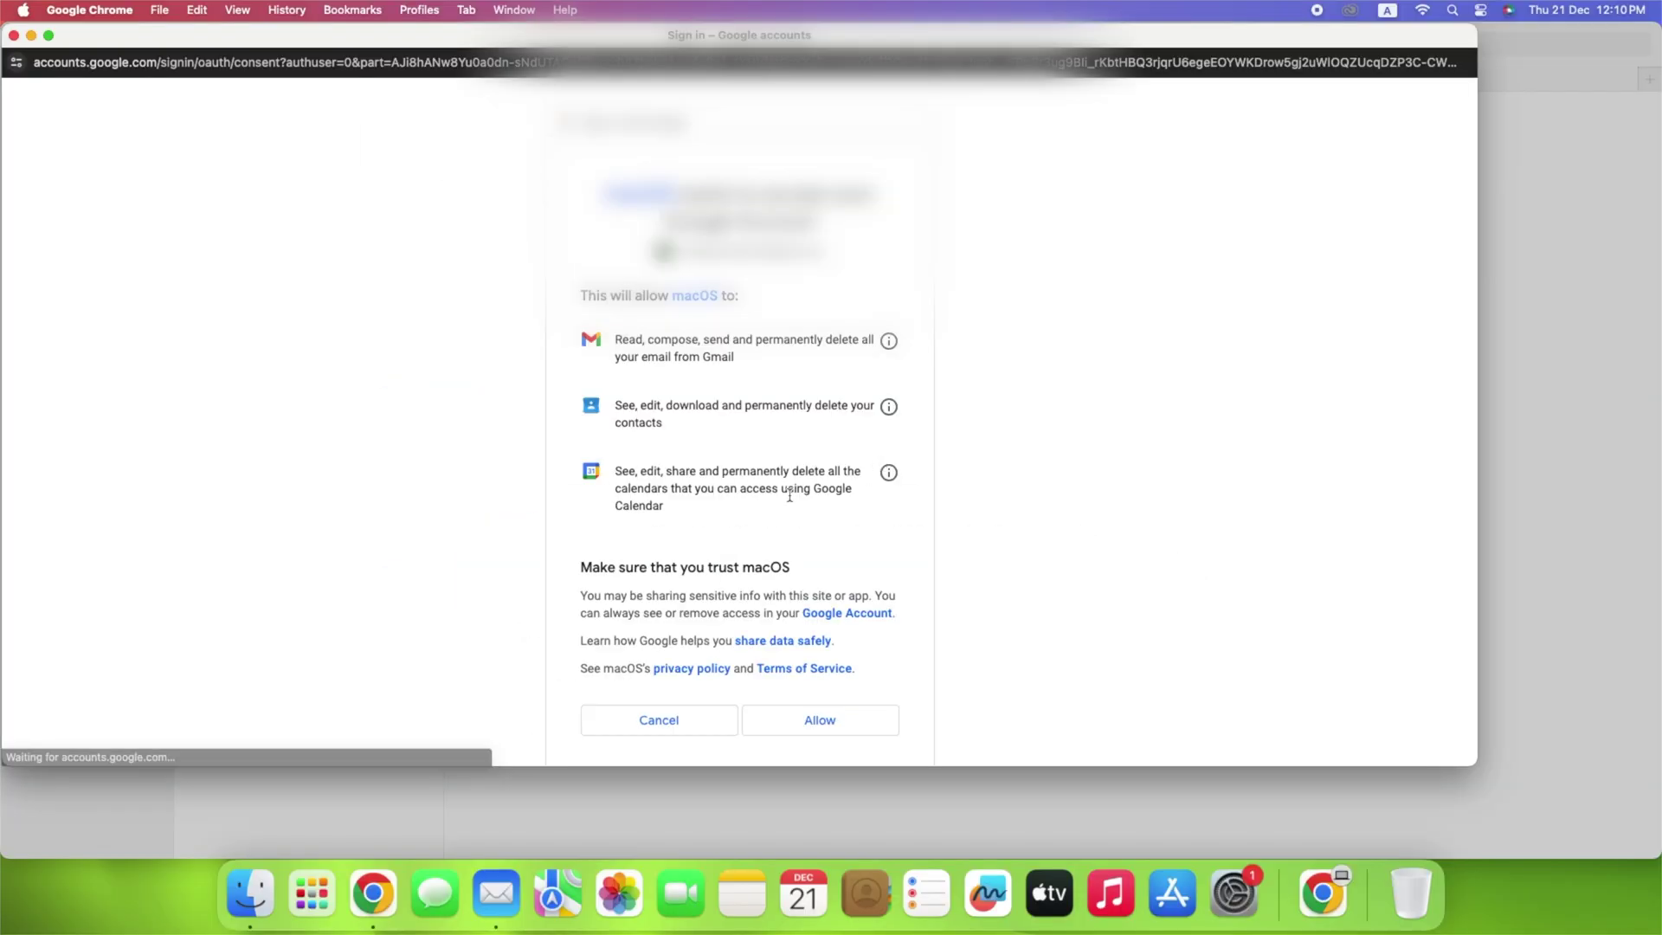
pyautogui.scroll(-2, 824, 639)
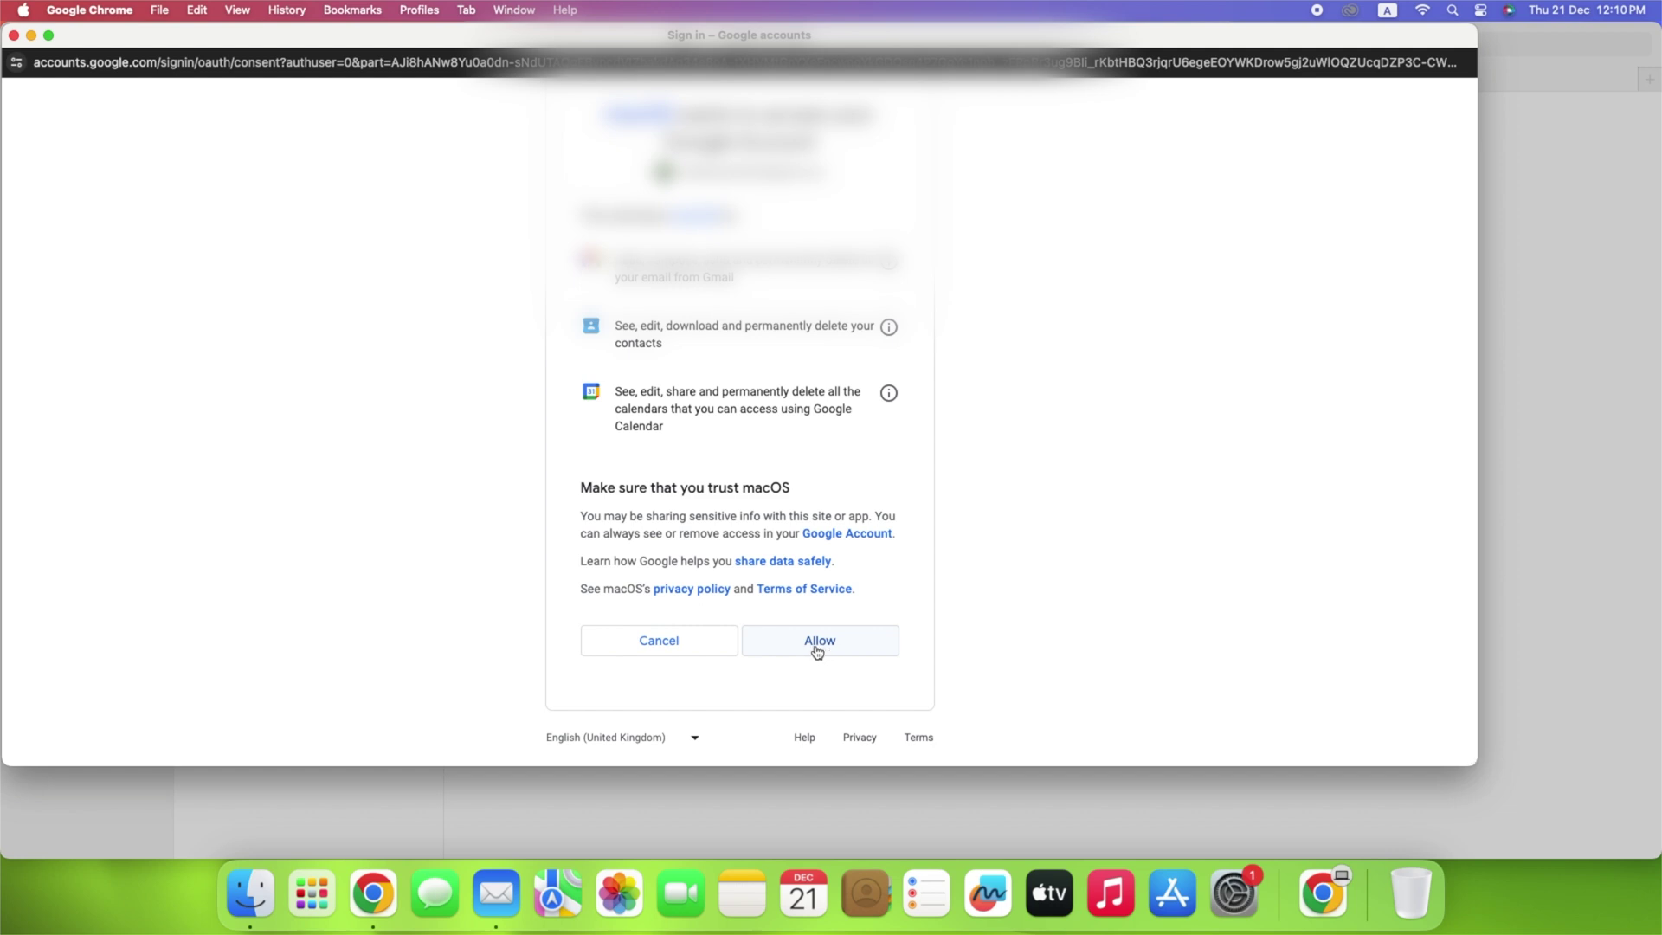
pyautogui.click(817, 645)
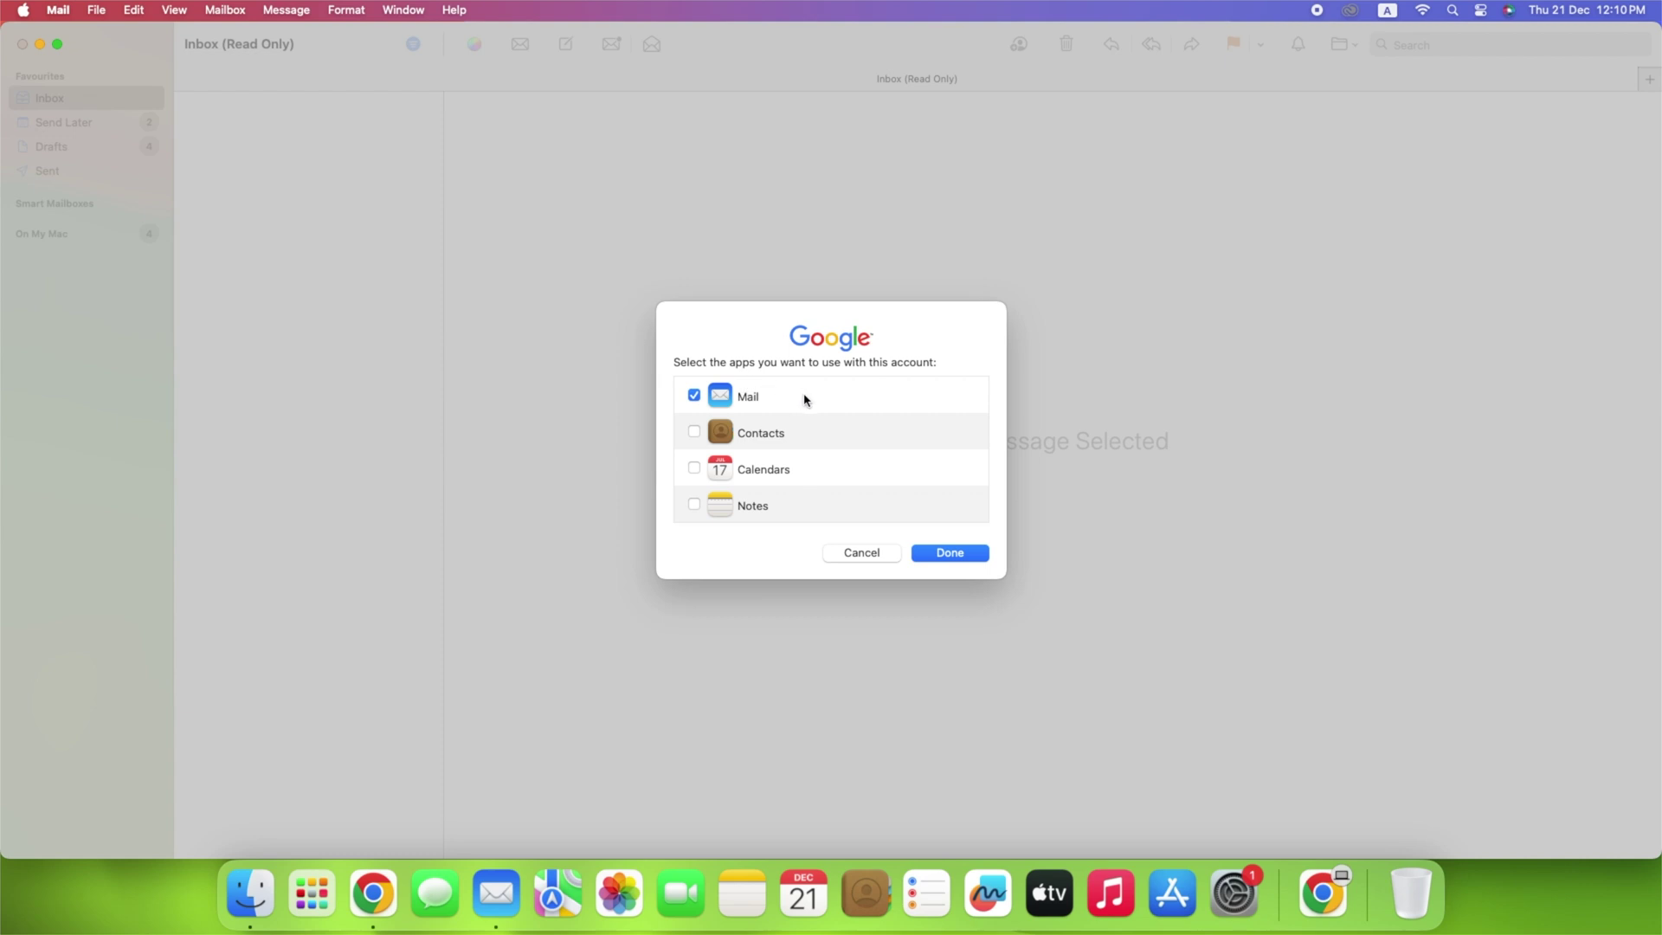
# Step: Confirm the Google account with only Mail ticked
pyautogui.click(951, 558)
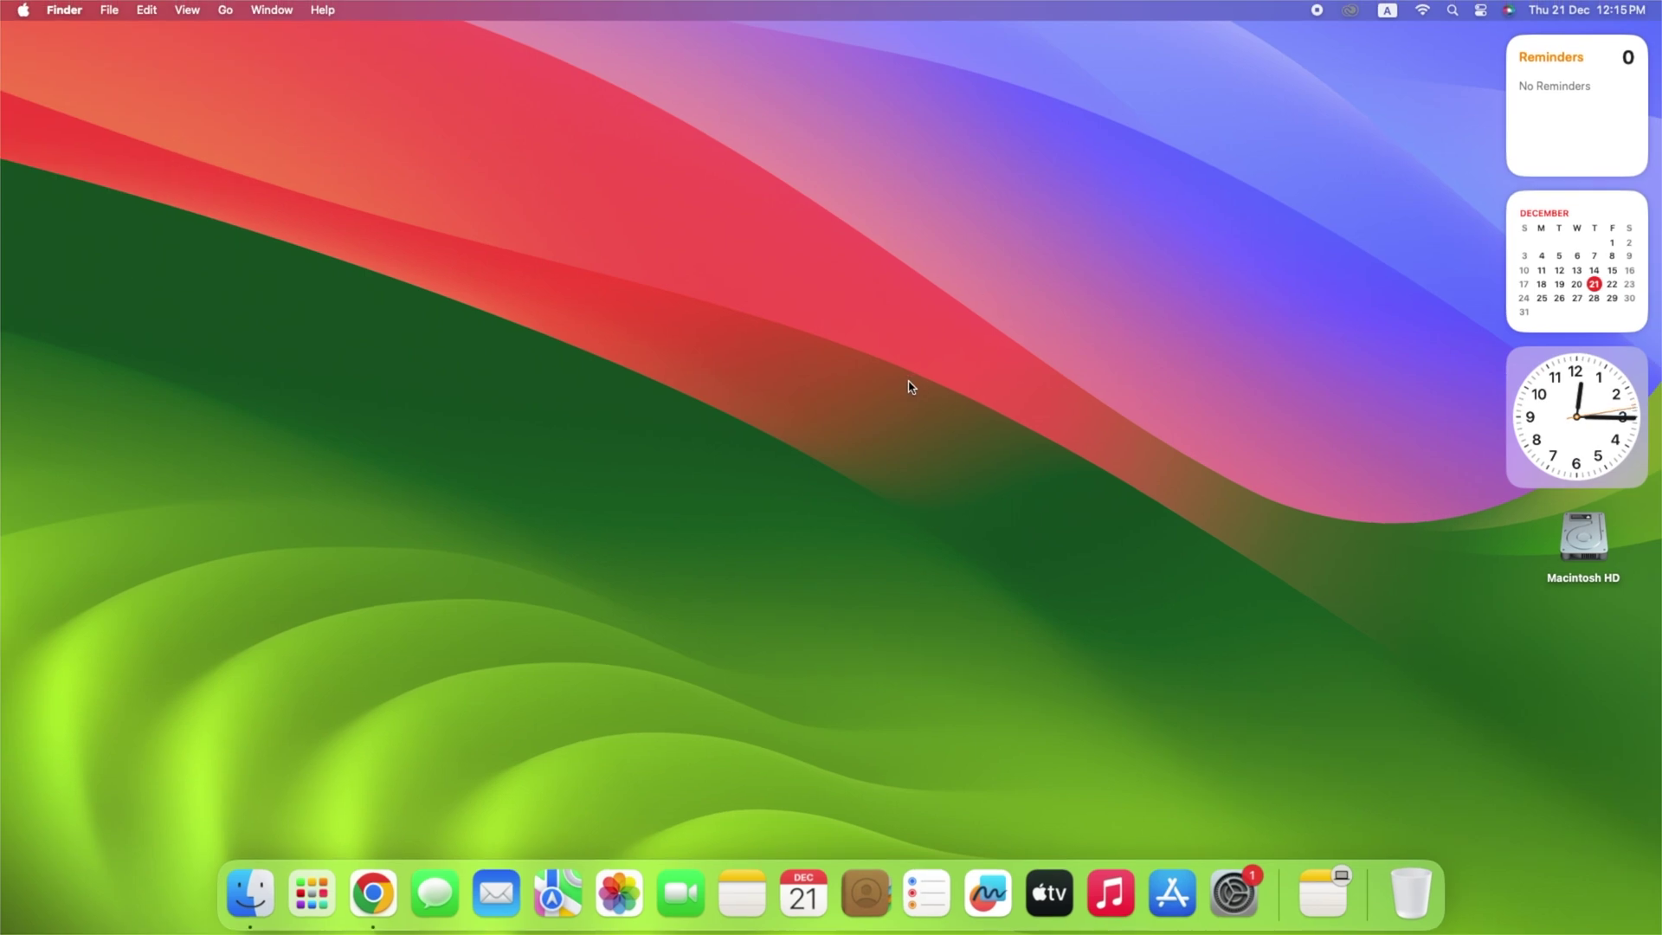
# Step: Reopen Mail and set Composing's 'Send new messages from' to the Google account
pyautogui.click(496, 892)
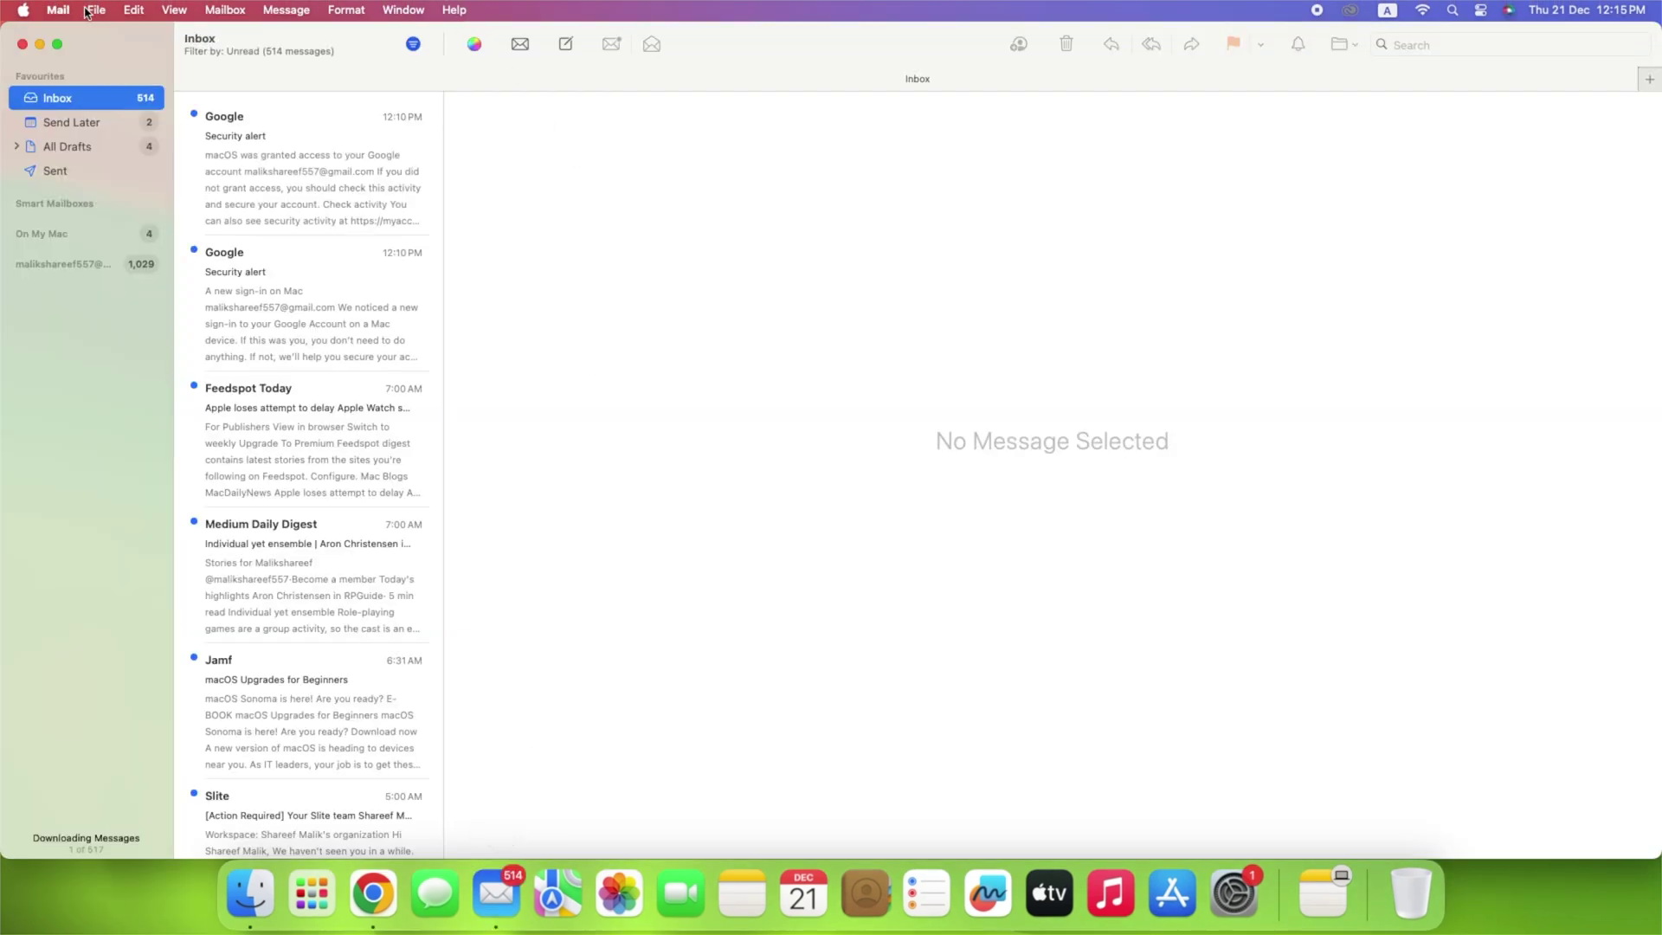
pyautogui.click(57, 9)
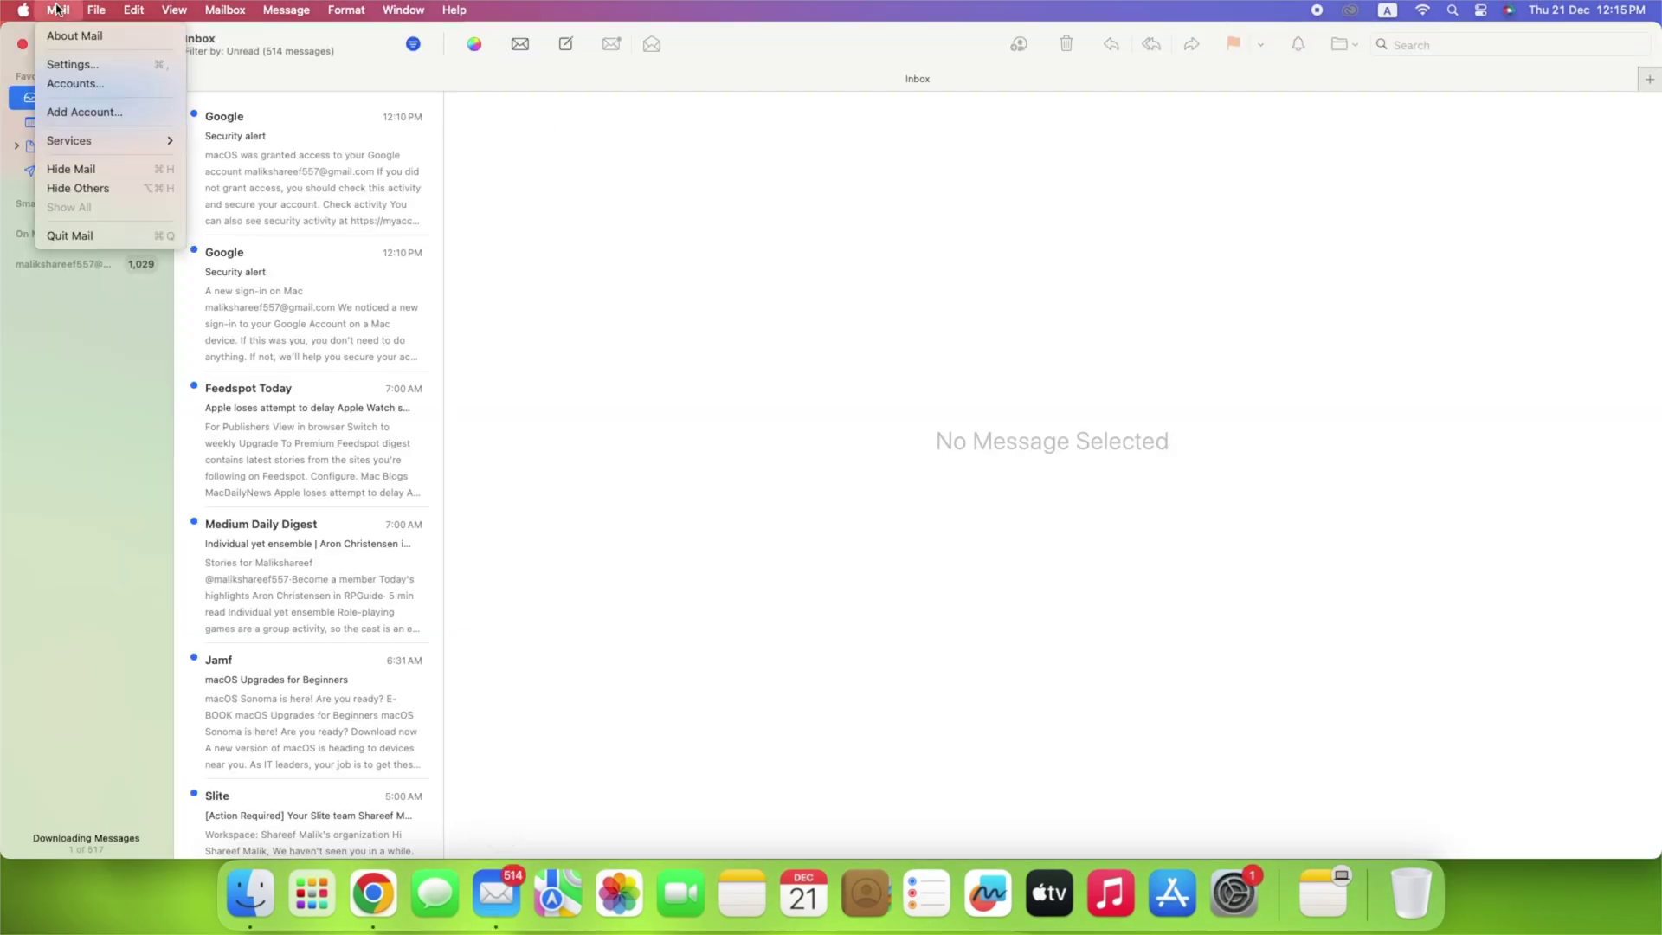
pyautogui.click(76, 63)
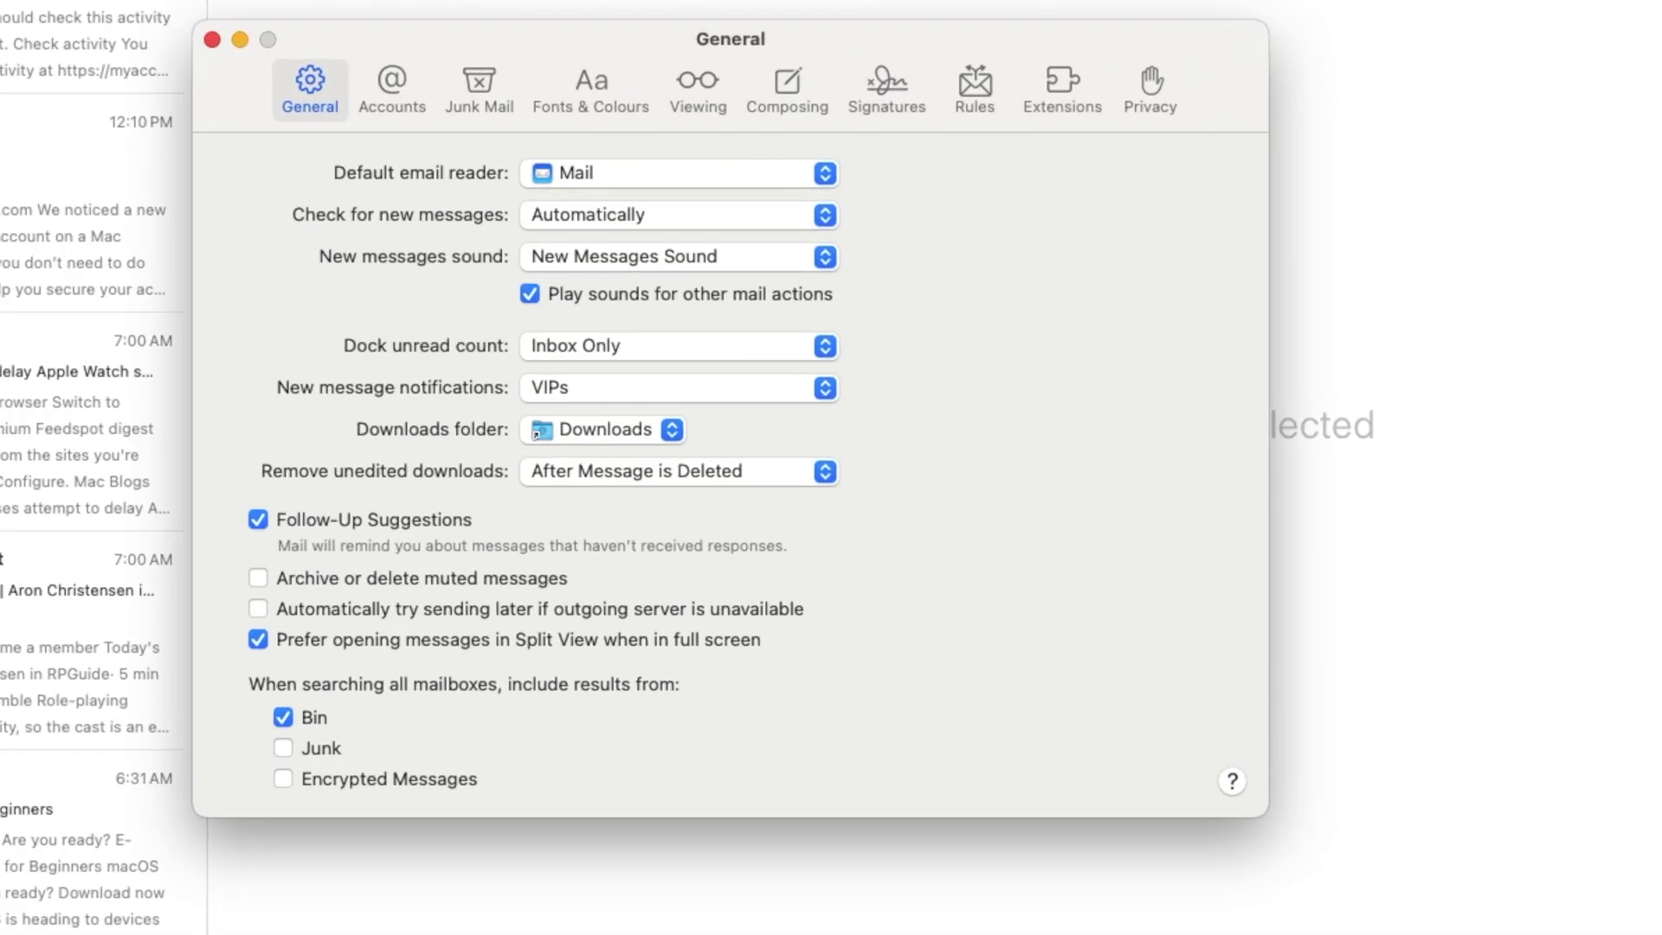
pyautogui.click(797, 86)
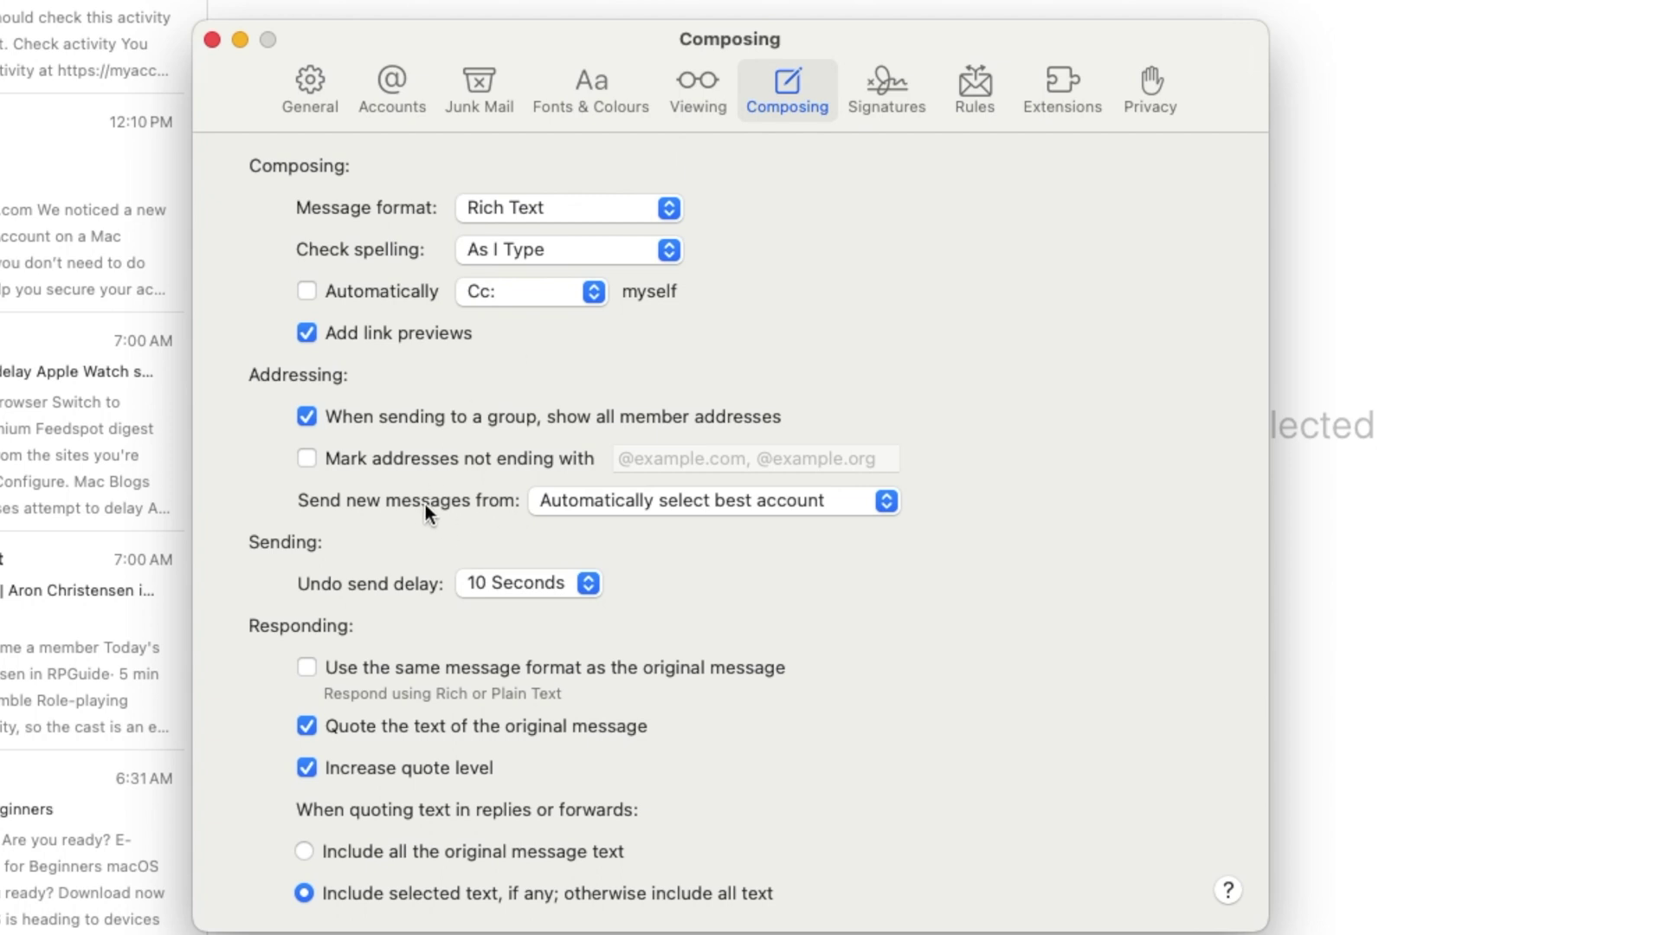
pyautogui.click(887, 502)
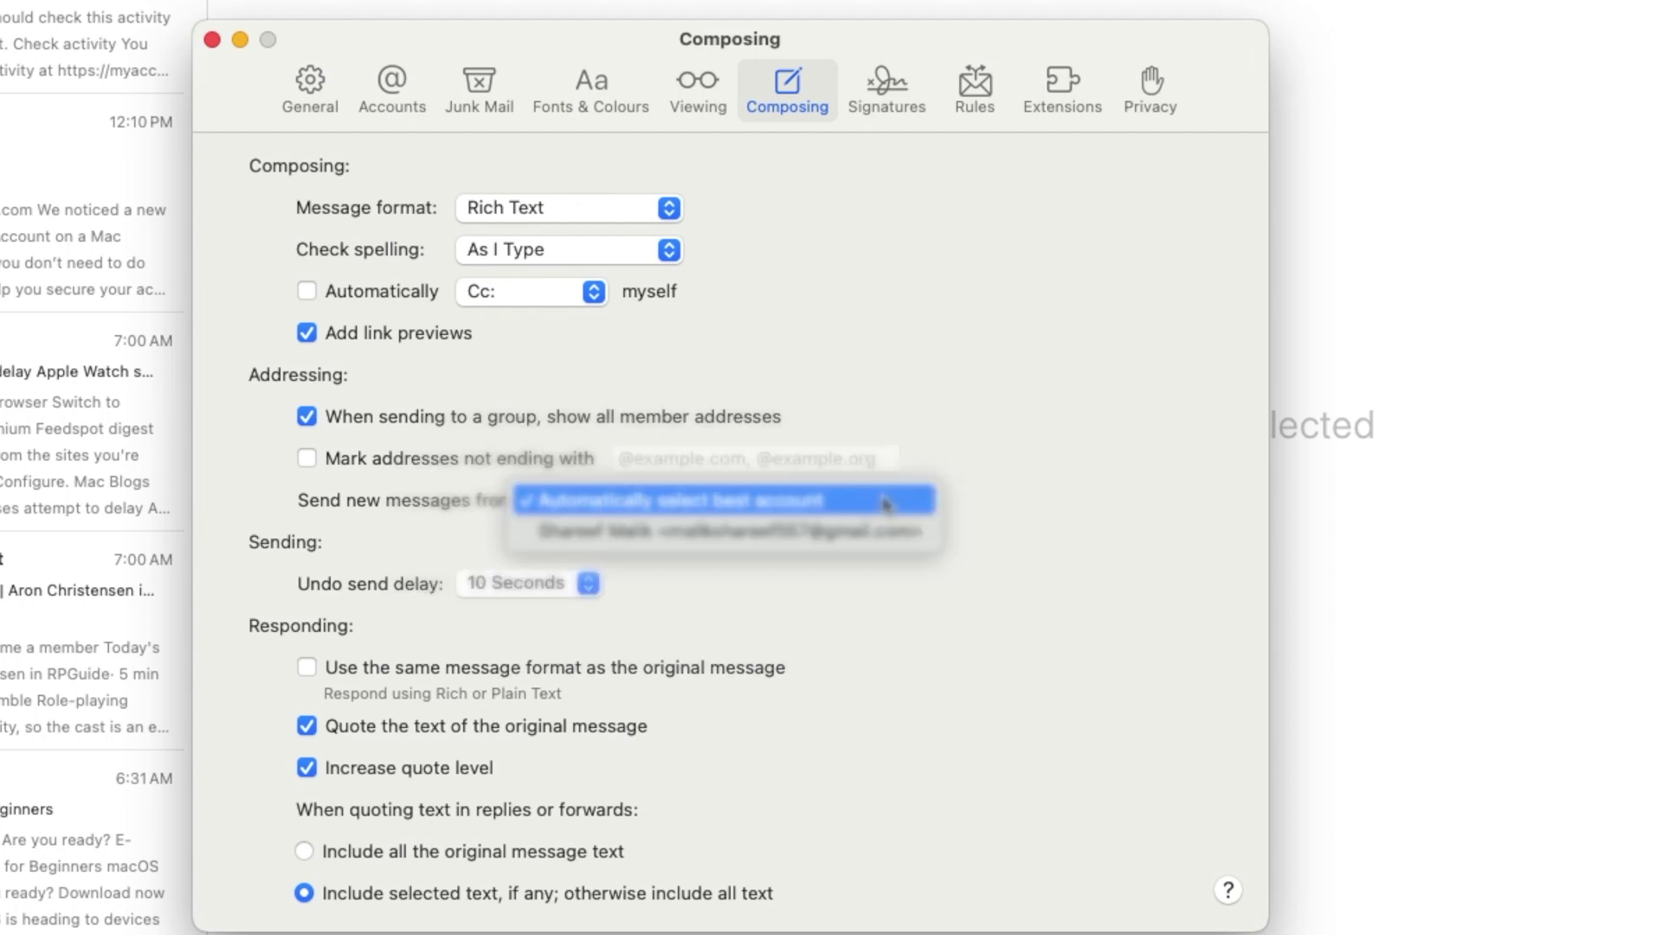
pyautogui.click(812, 541)
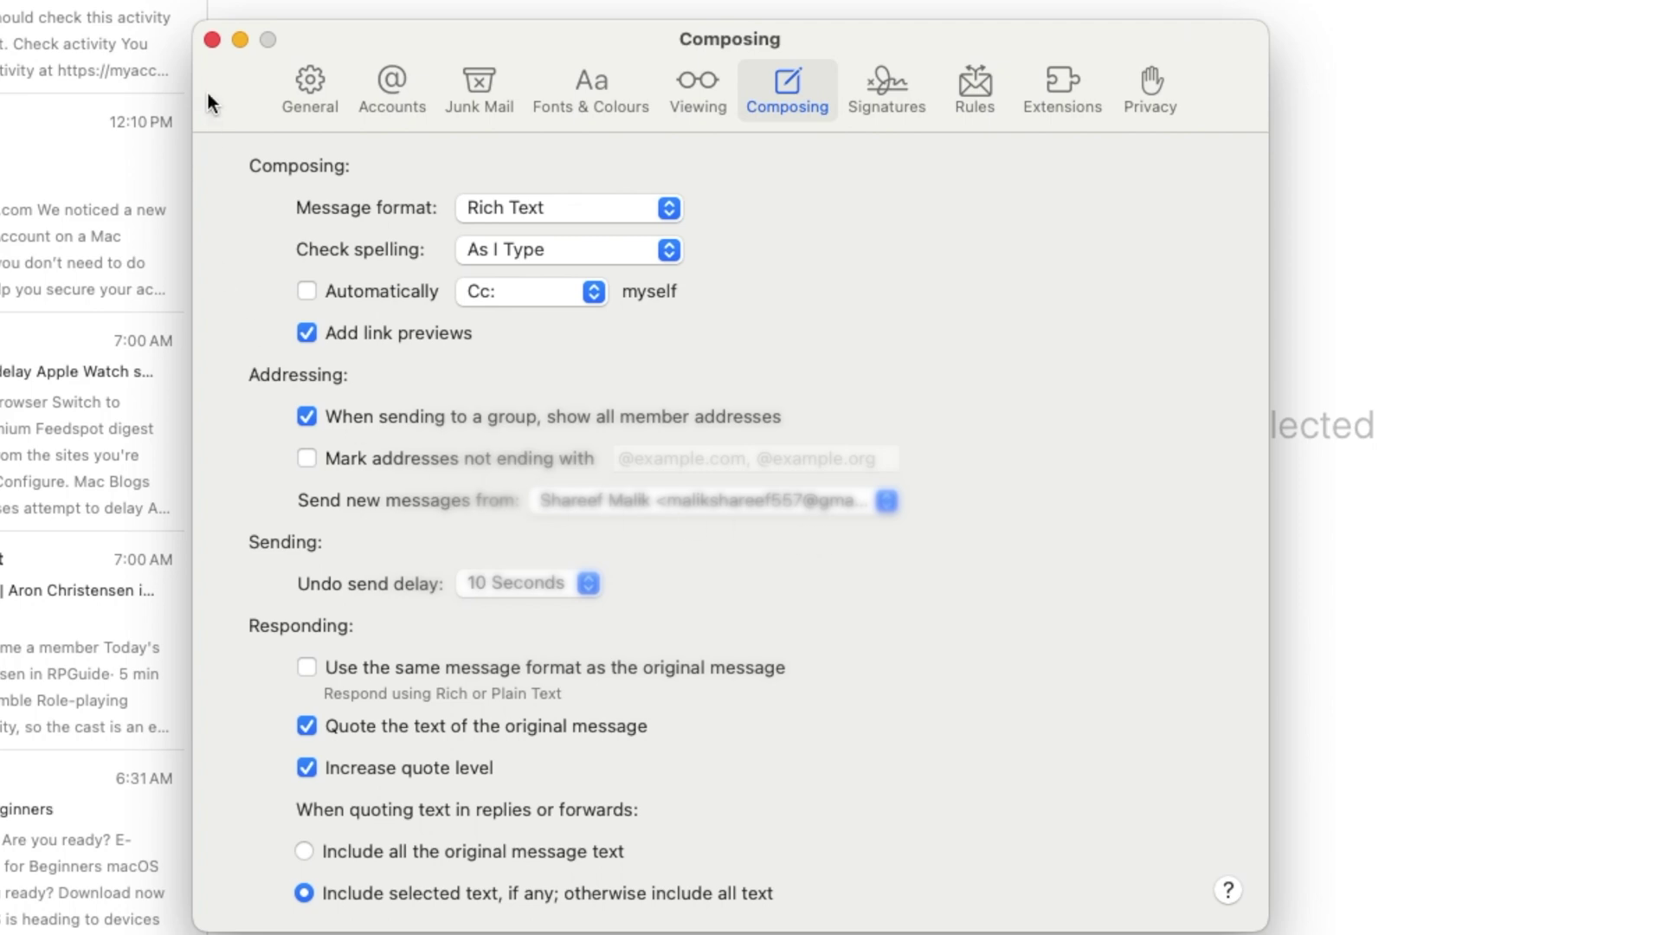
pyautogui.click(211, 39)
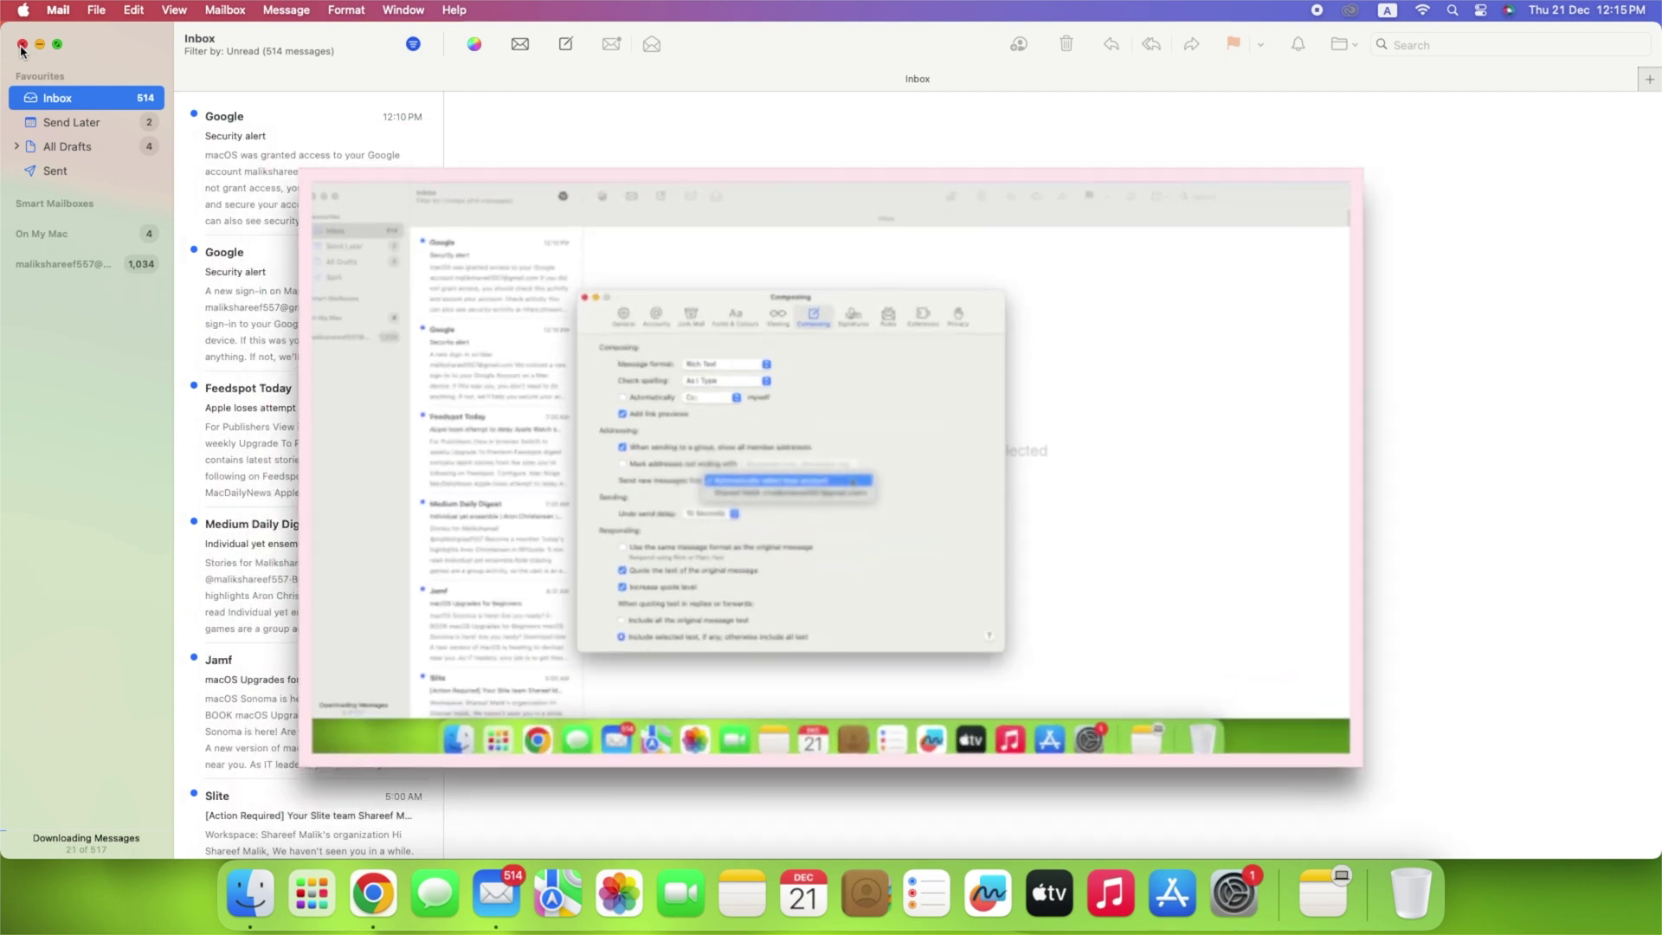
# Step: Reopen Mail to the inbox and run Mailbox > Synchronise for the Google account
pyautogui.click(23, 45)
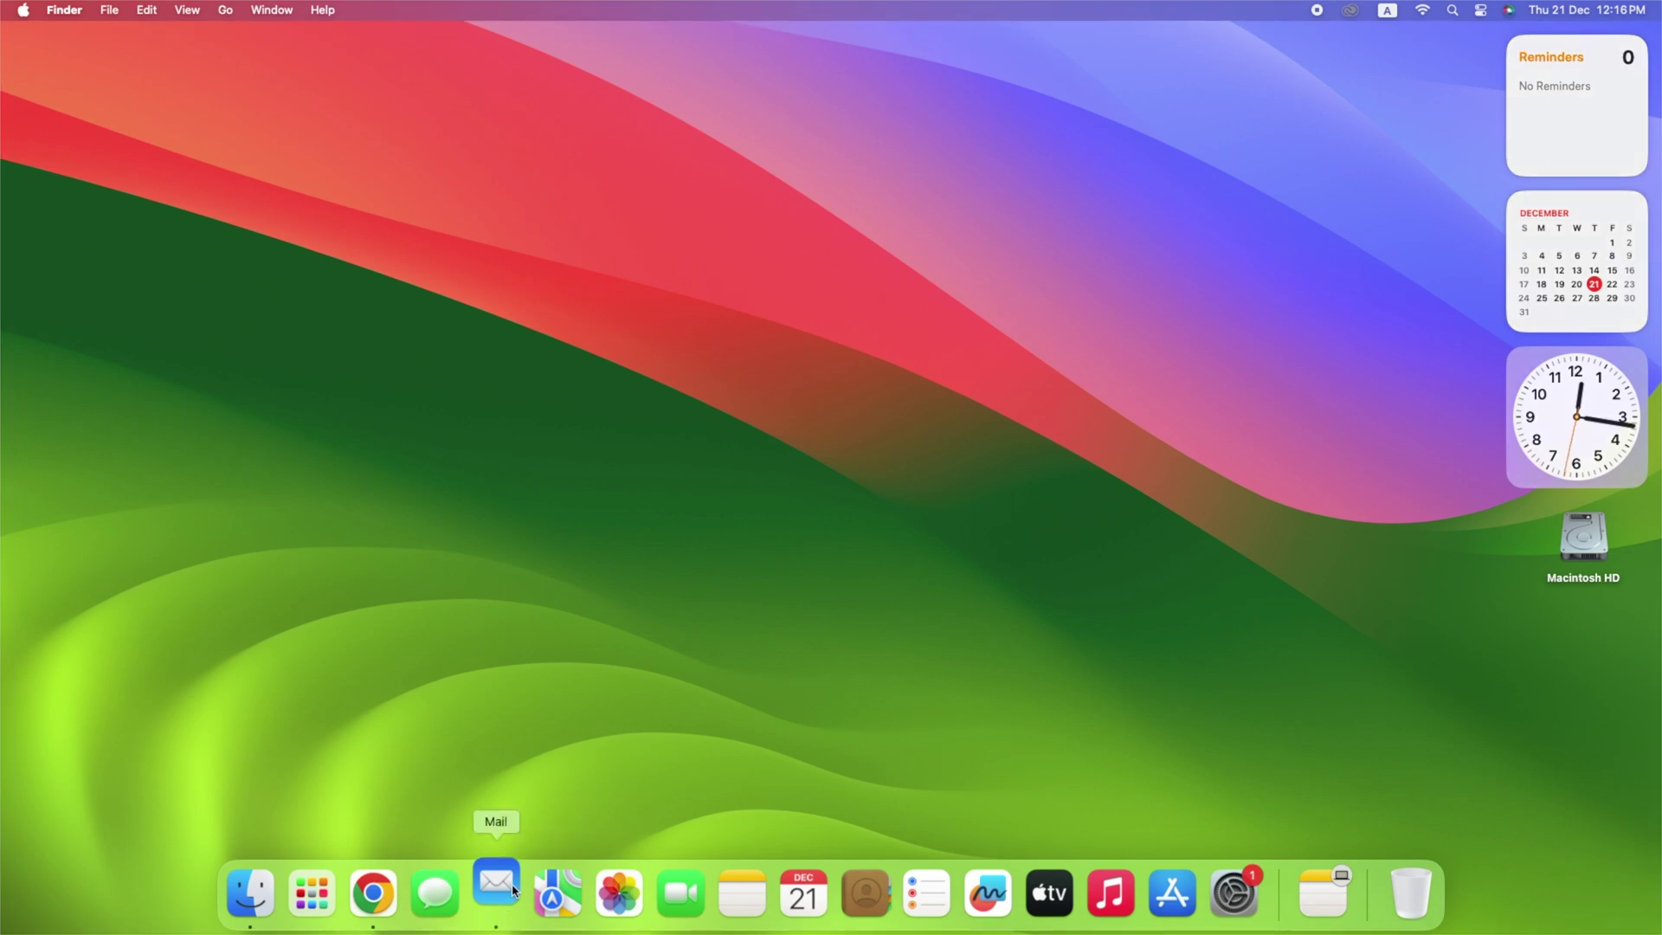
pyautogui.click(497, 886)
pyautogui.click(58, 10)
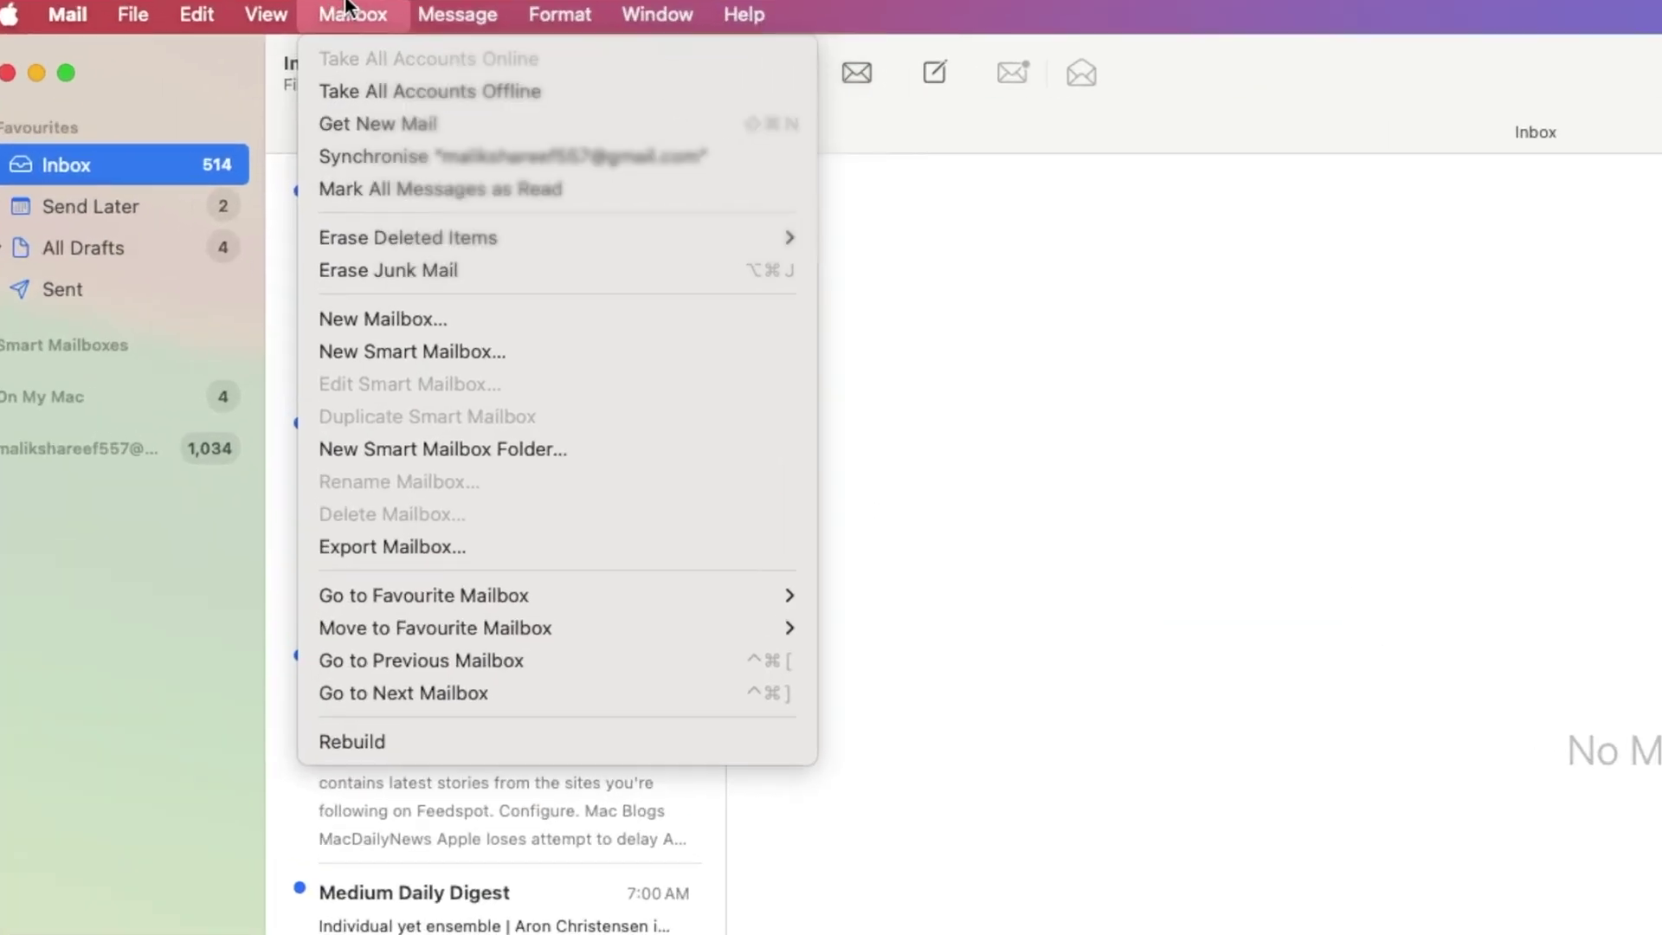
pyautogui.click(225, 9)
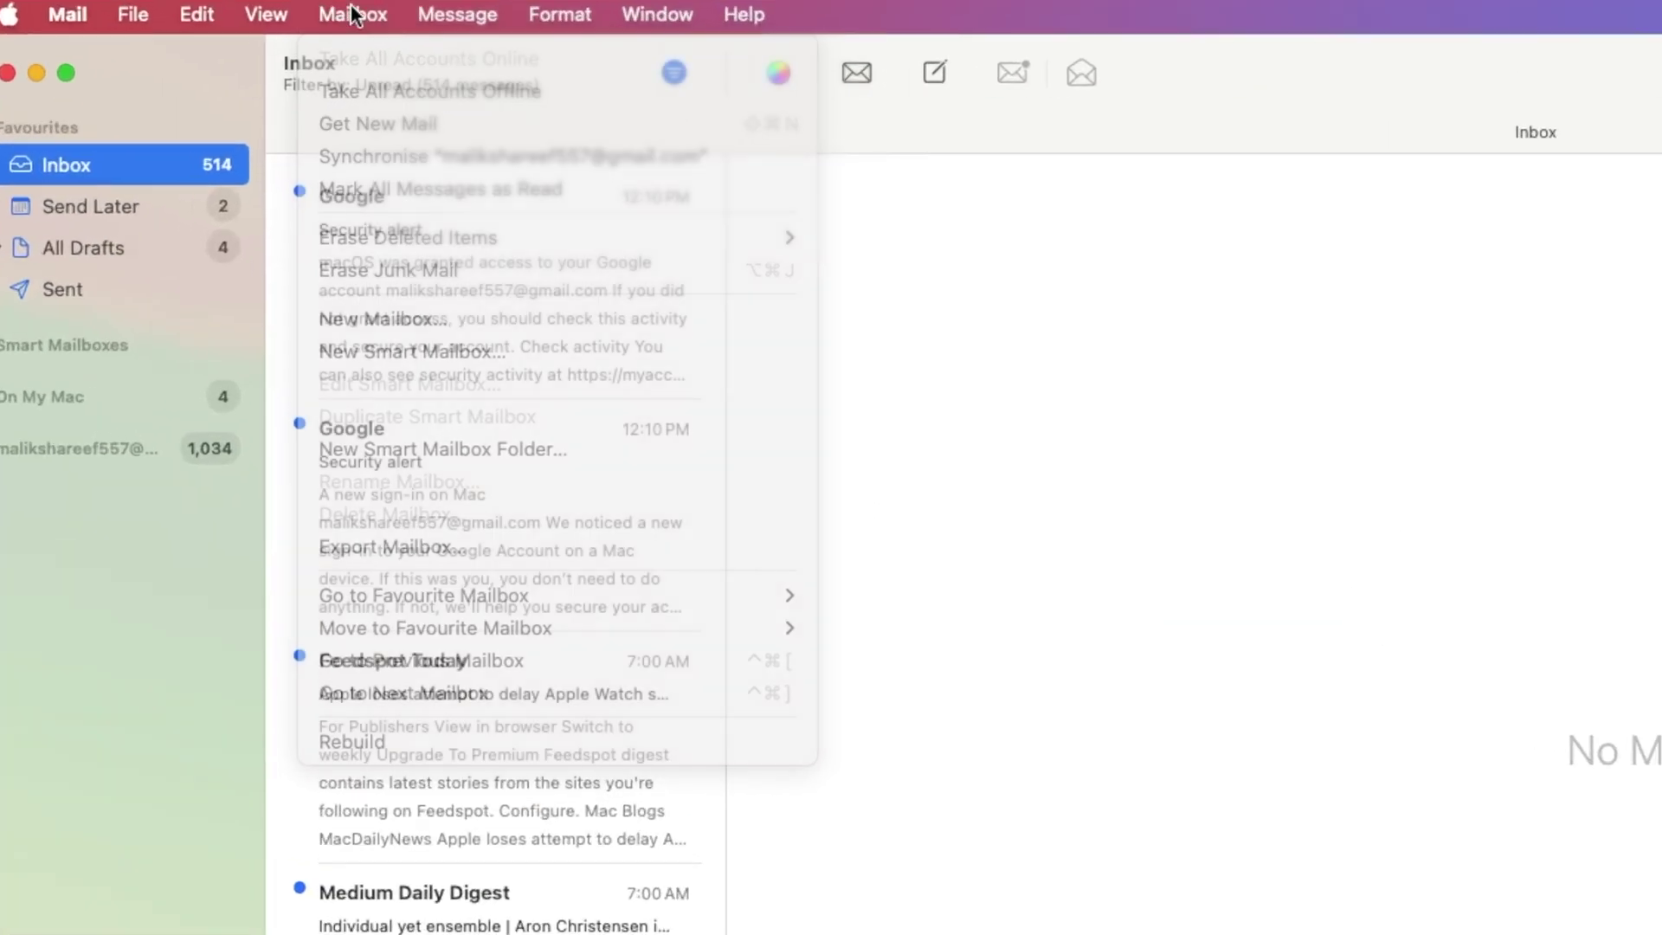
pyautogui.click(368, 17)
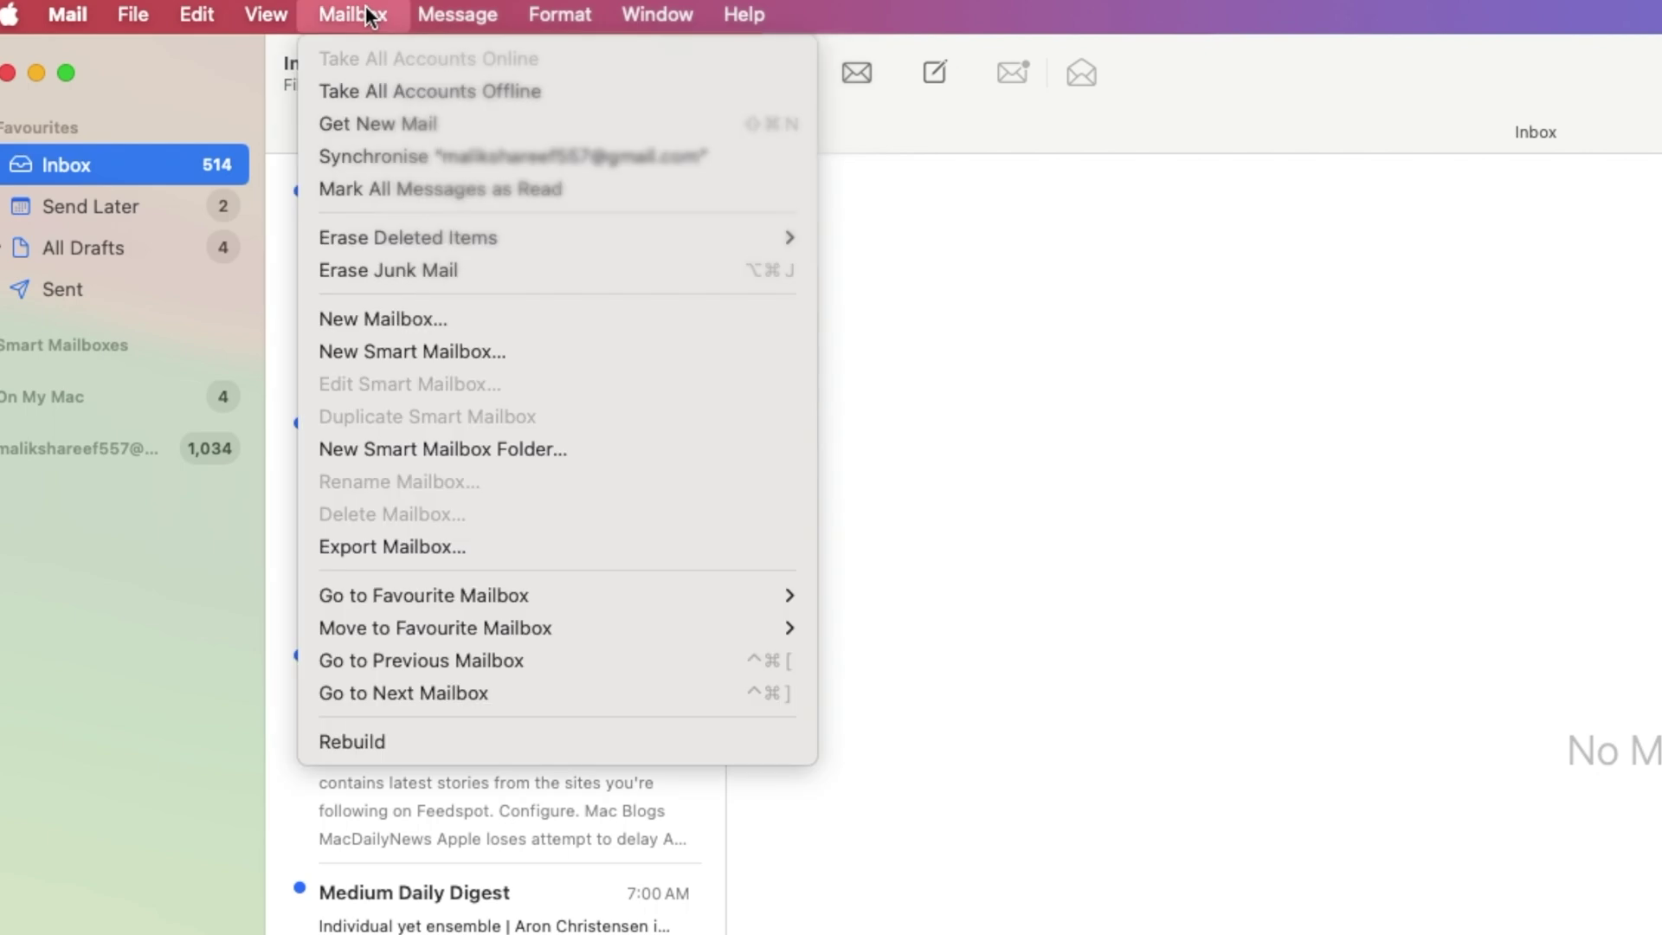
pyautogui.click(479, 167)
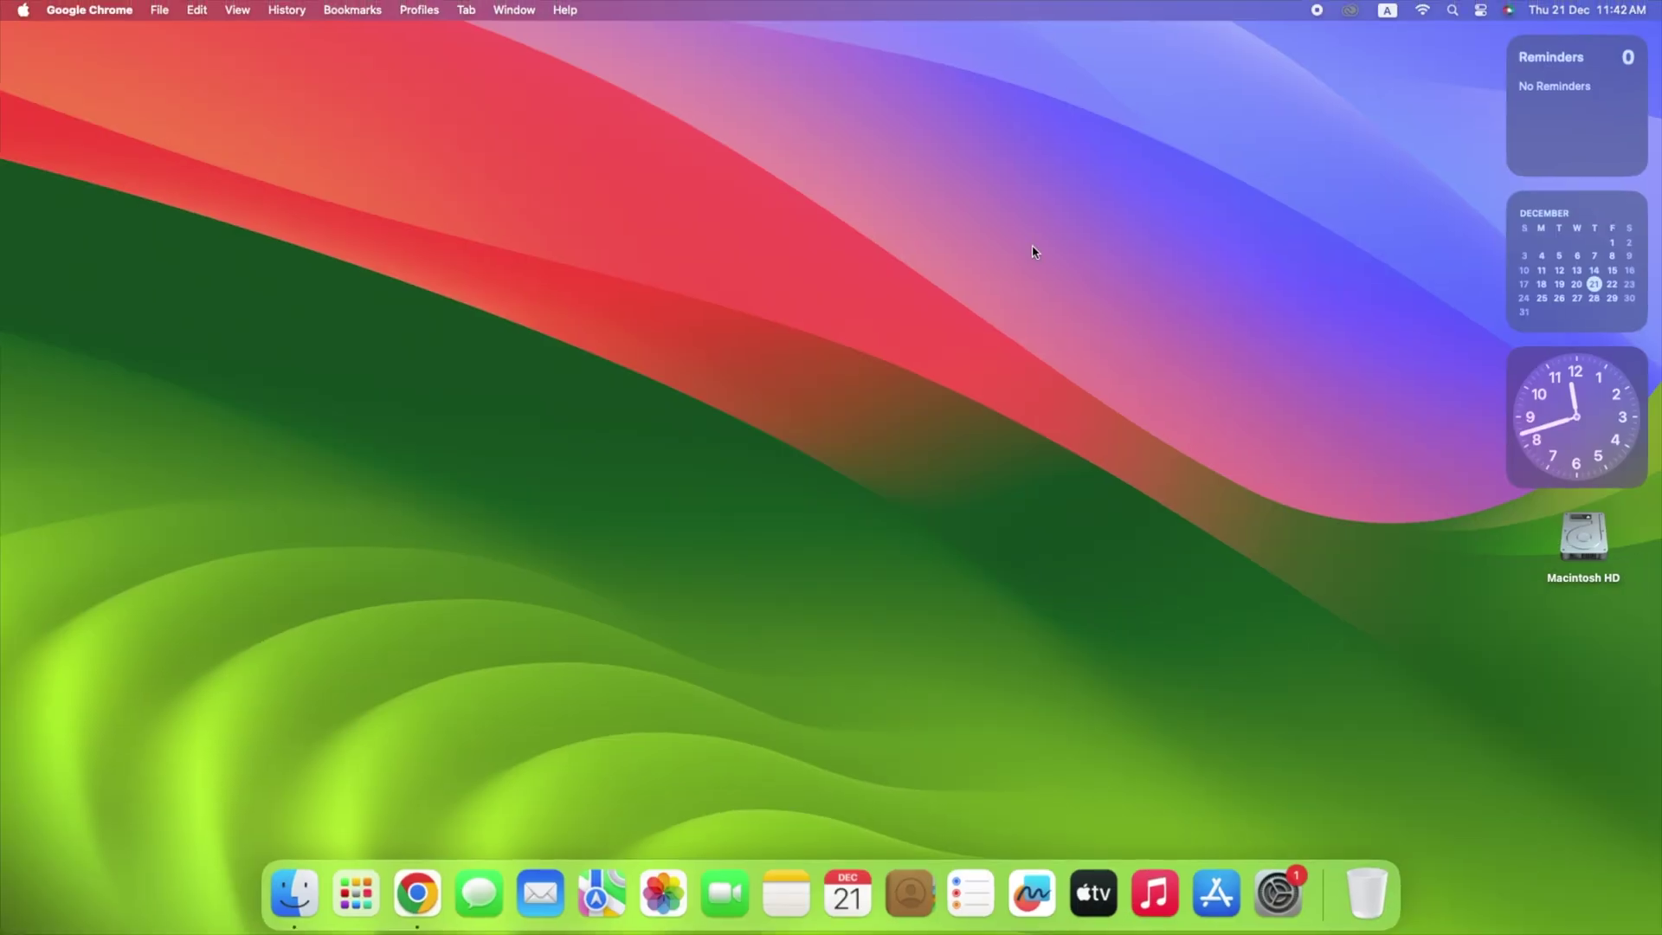
# Step: Open Mail's Signatures settings and select the On My Mac group
pyautogui.click(540, 893)
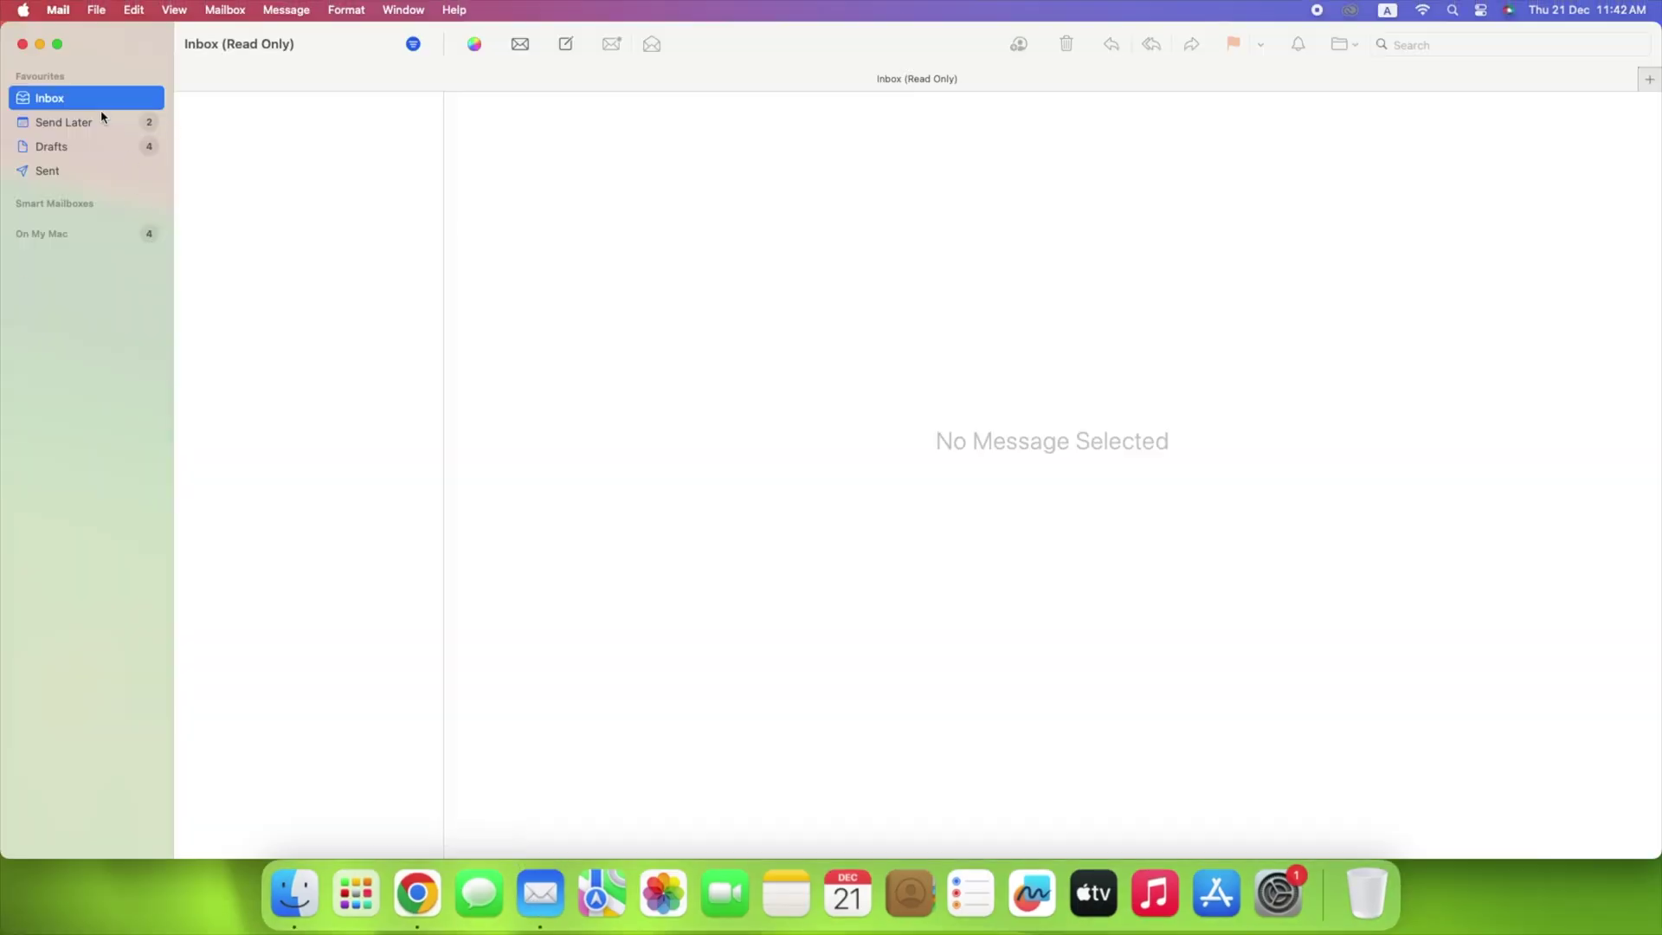
pyautogui.click(59, 11)
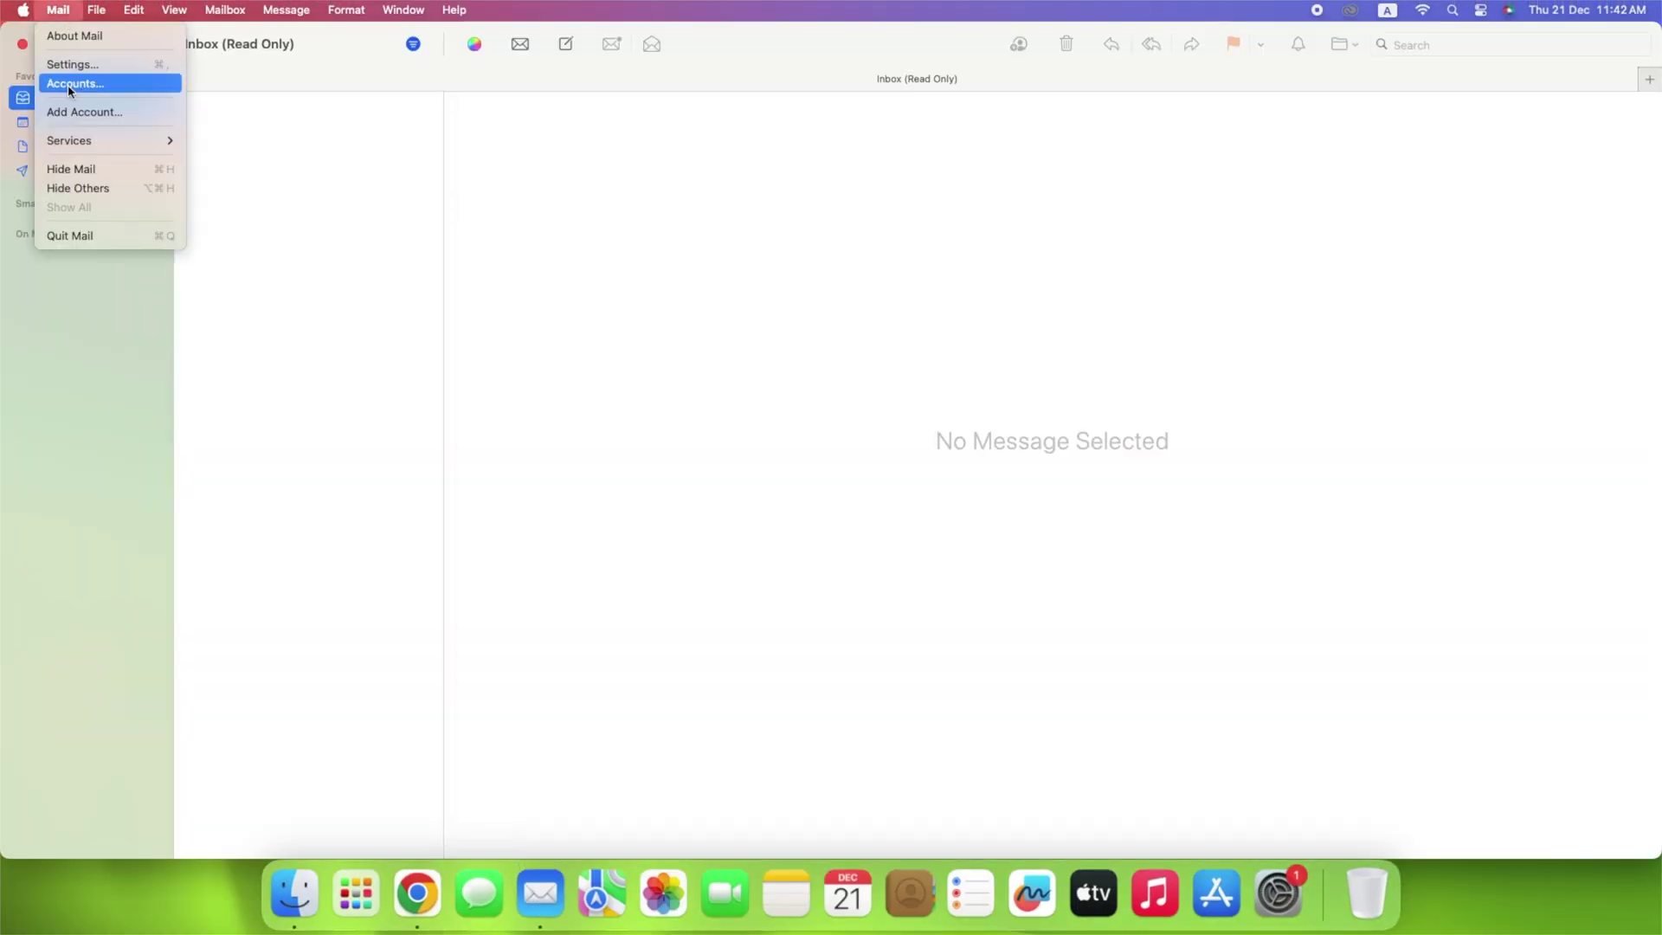
pyautogui.click(79, 65)
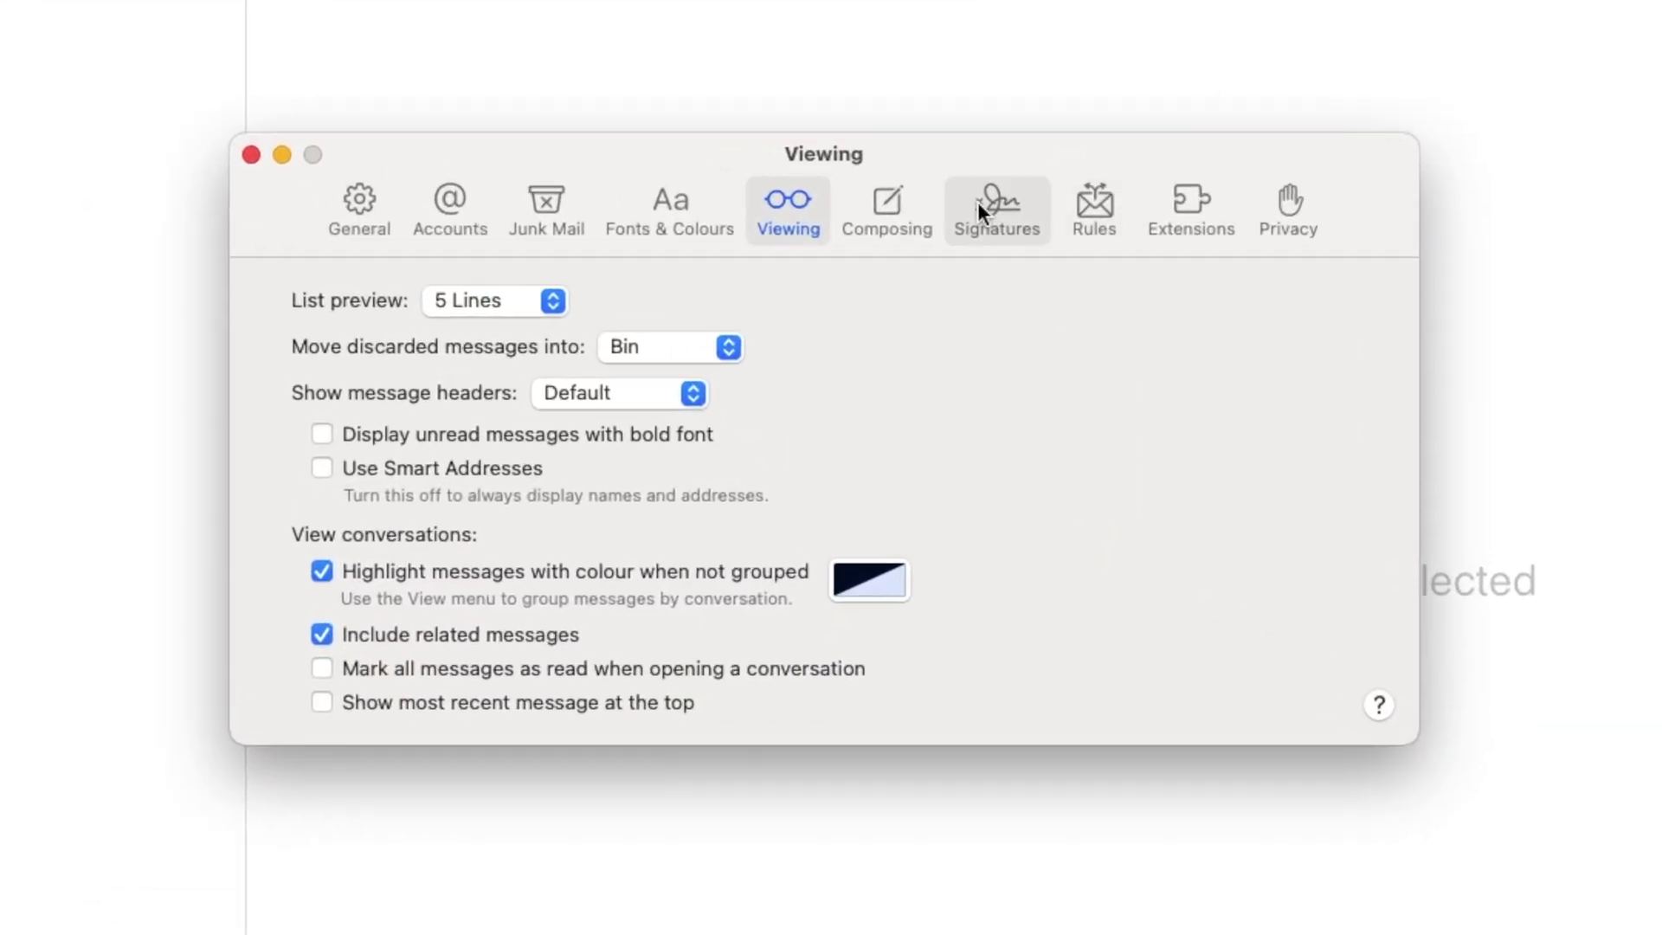
pyautogui.click(980, 210)
pyautogui.click(395, 397)
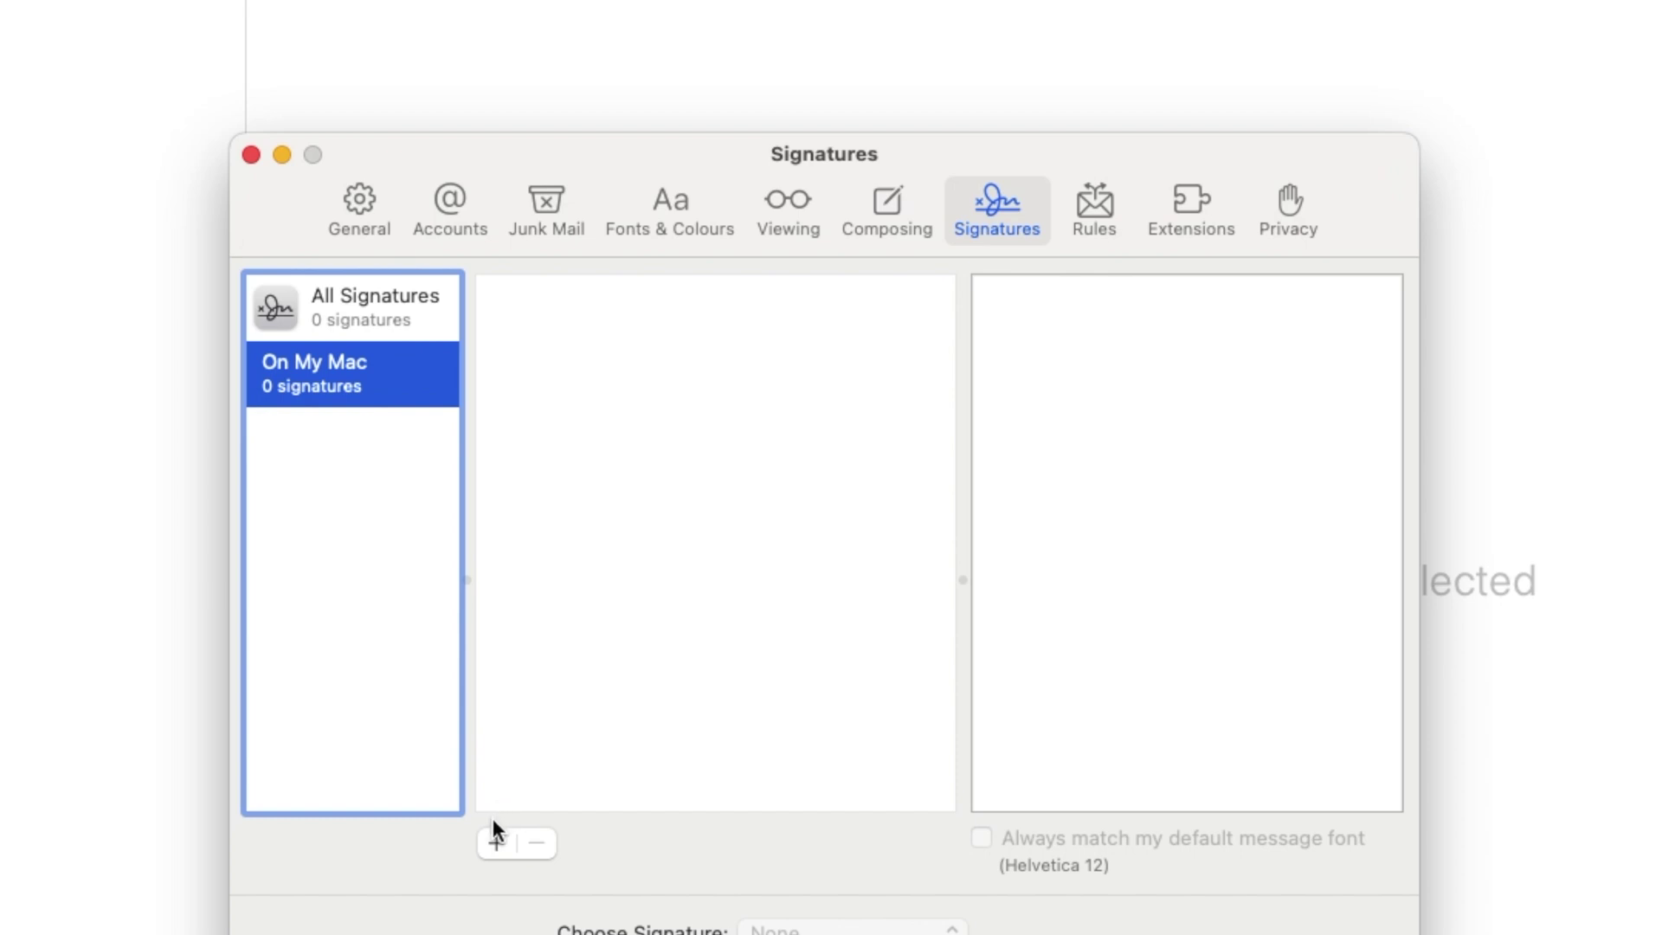
# Step: Add signature 'Signature #1' with the text 'Aim' and close the settings window
pyautogui.click(495, 844)
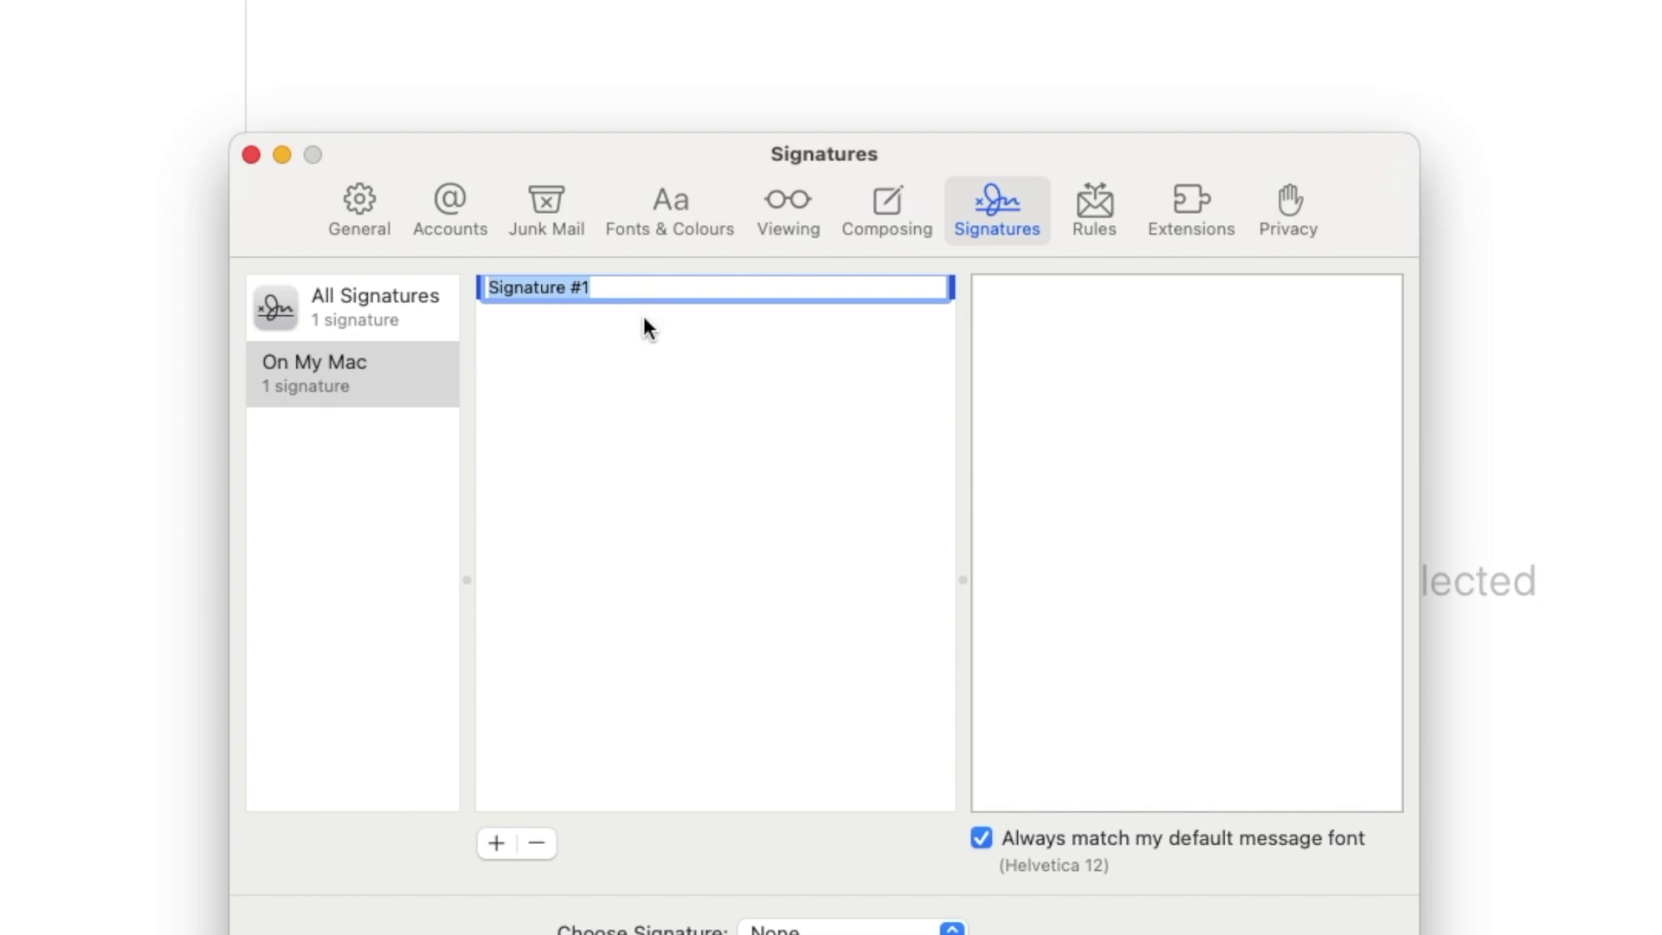
pyautogui.click(646, 288)
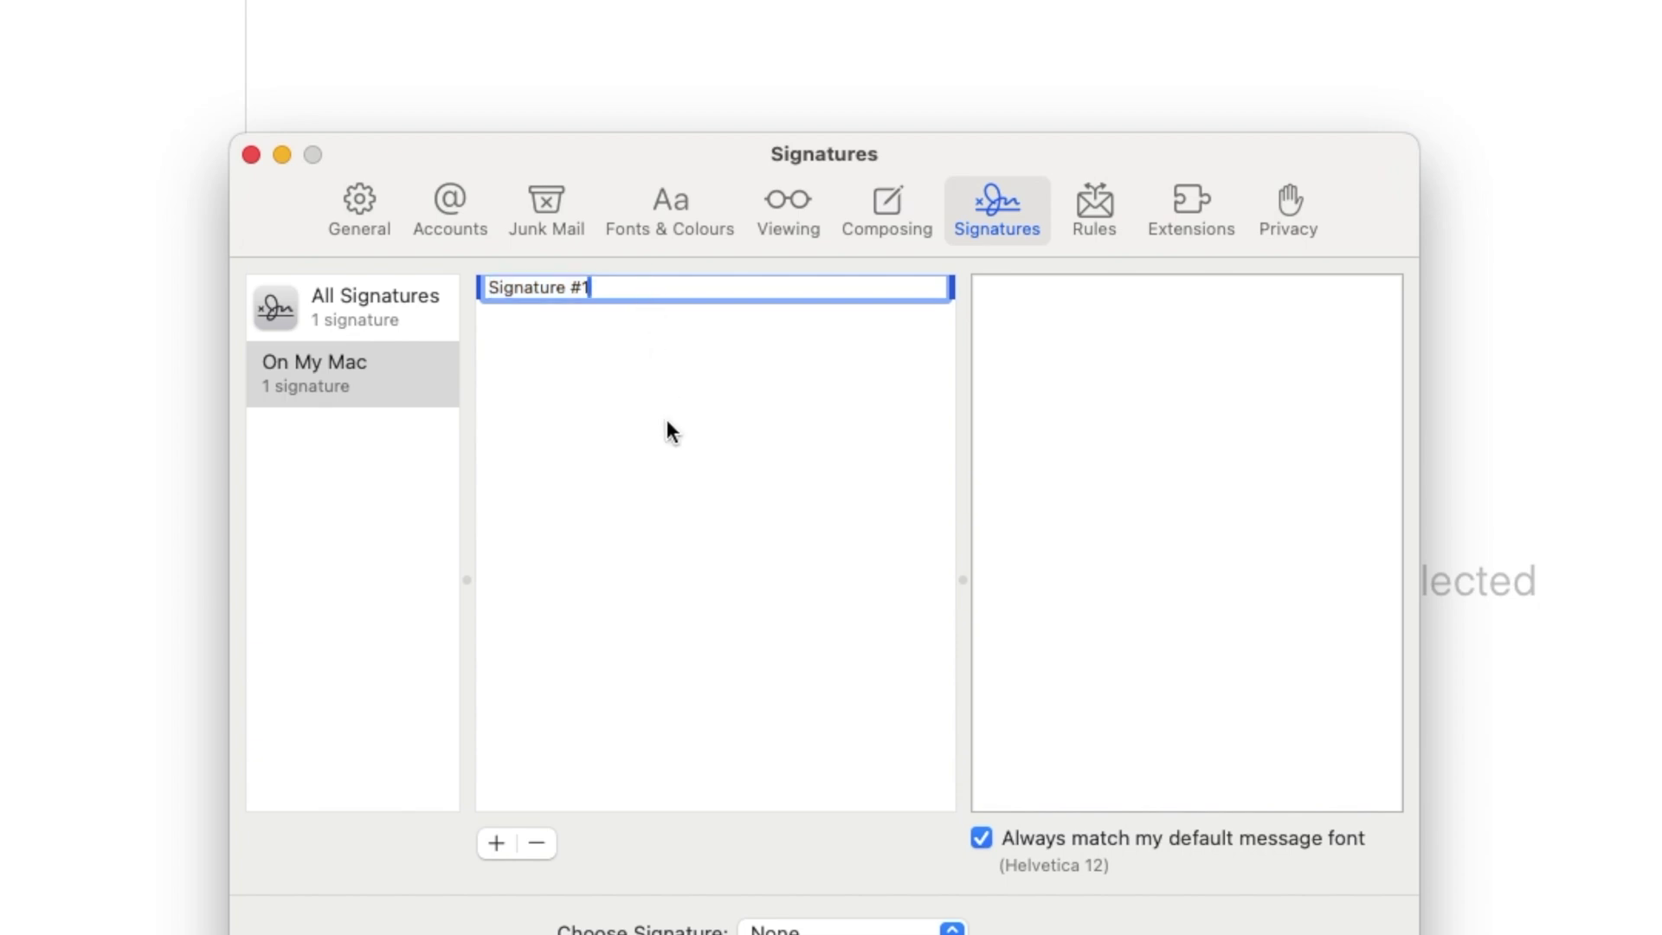
pyautogui.press('Return')
pyautogui.click(1153, 680)
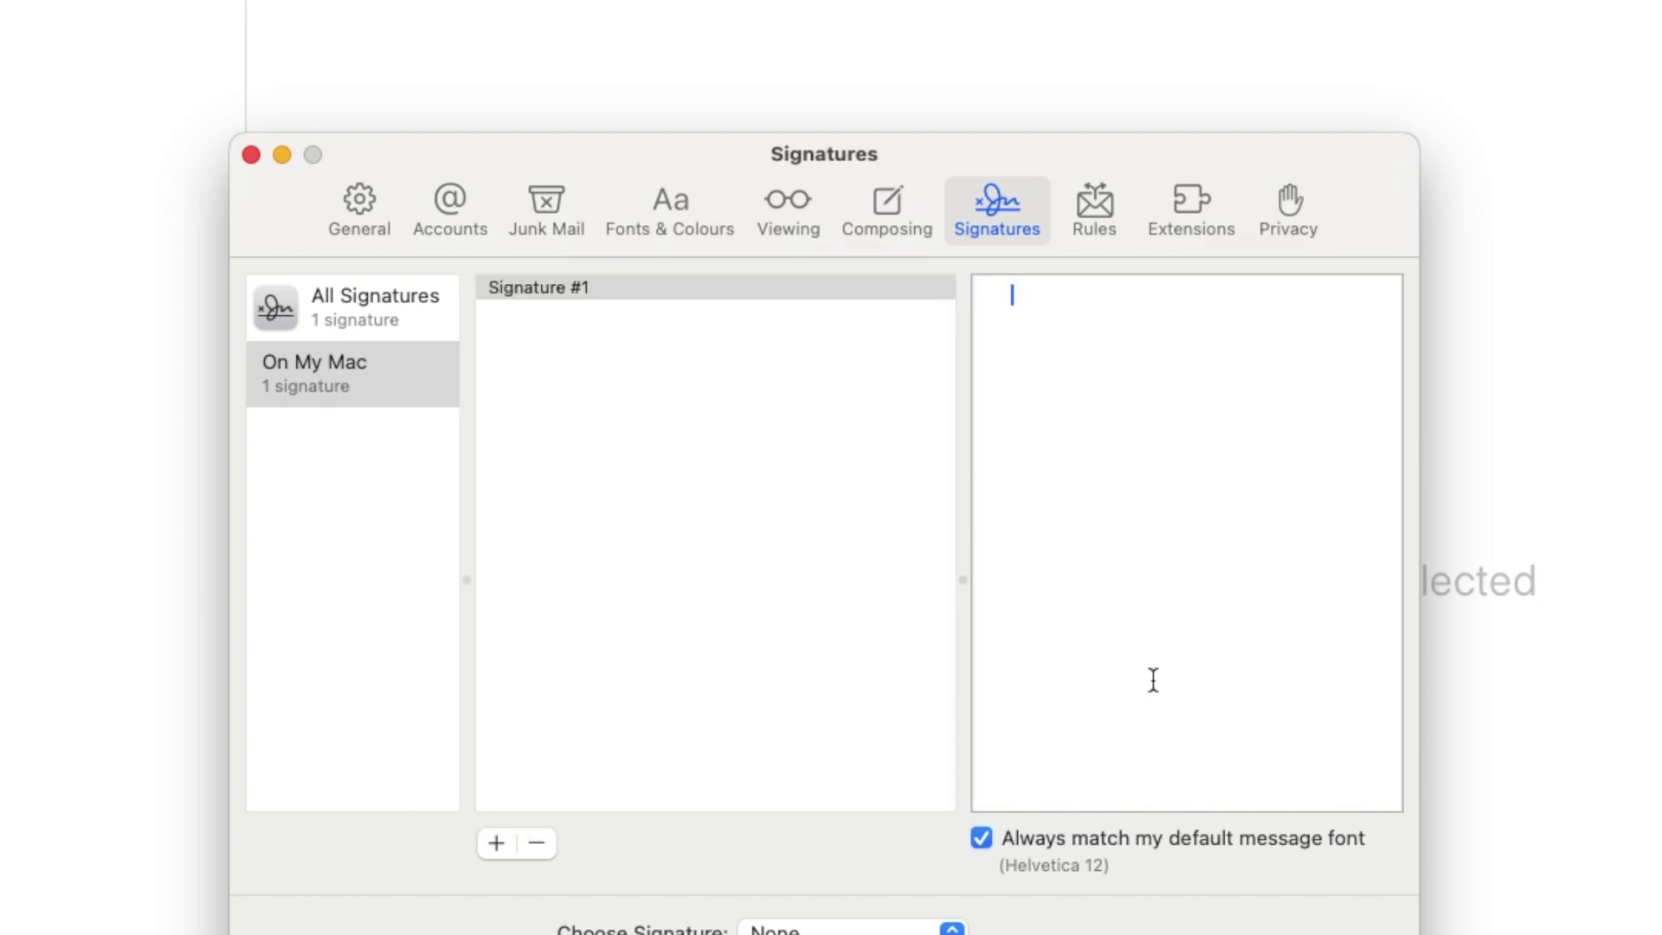
pyautogui.write('Aim Apple')
pyautogui.click(818, 621)
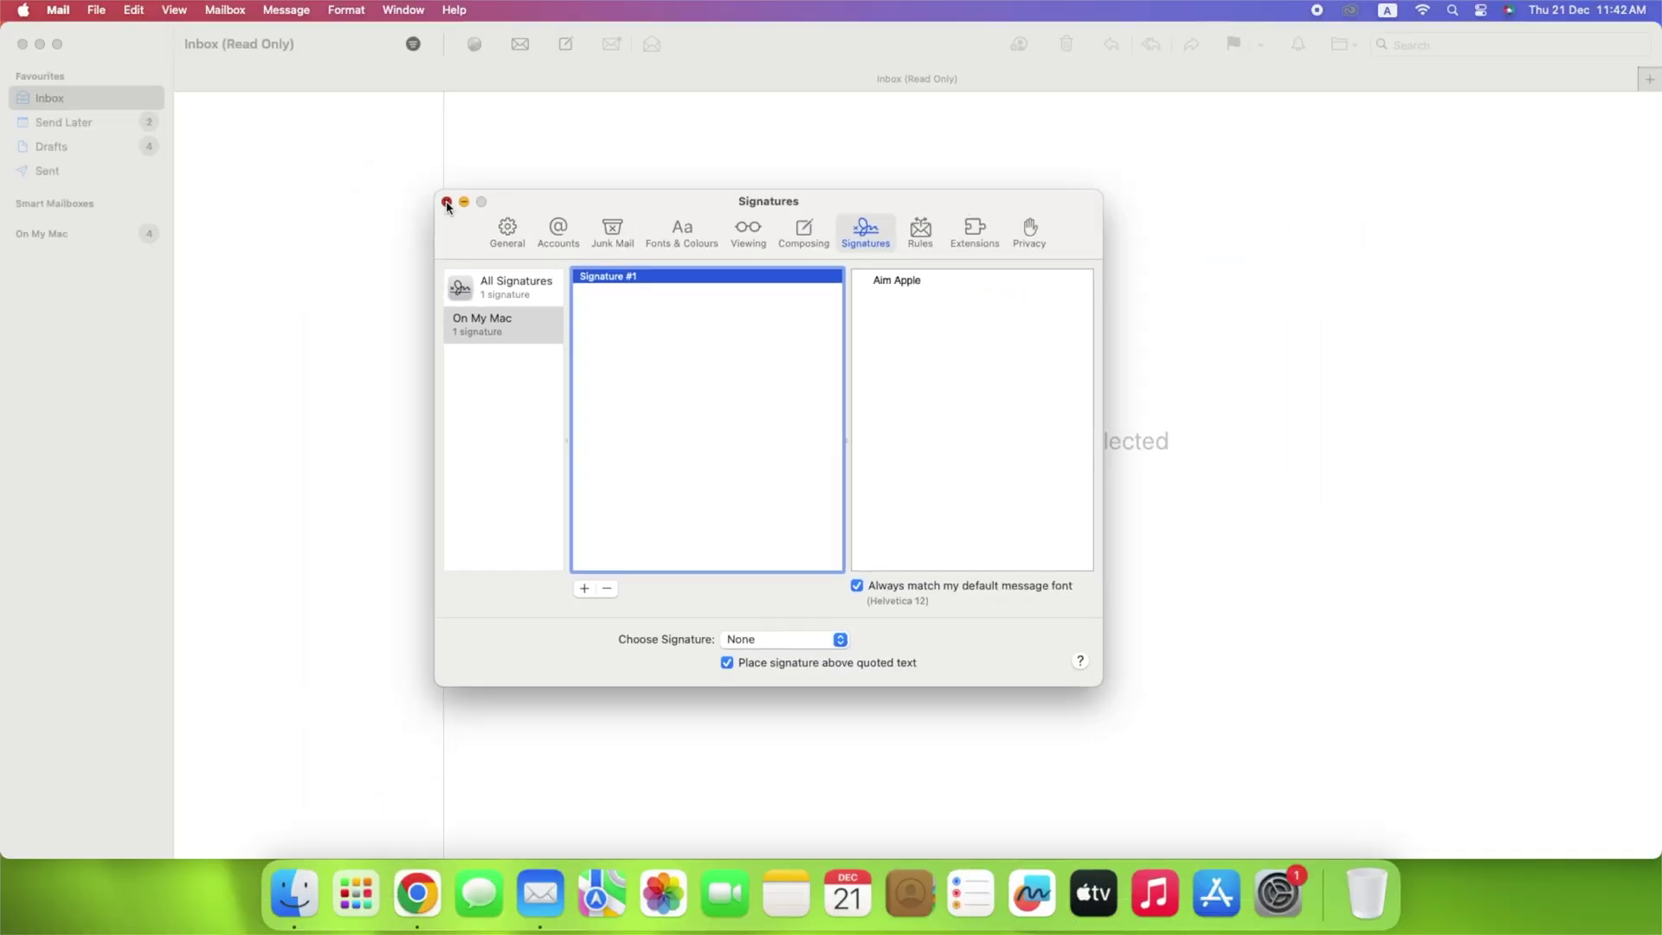
pyautogui.click(251, 154)
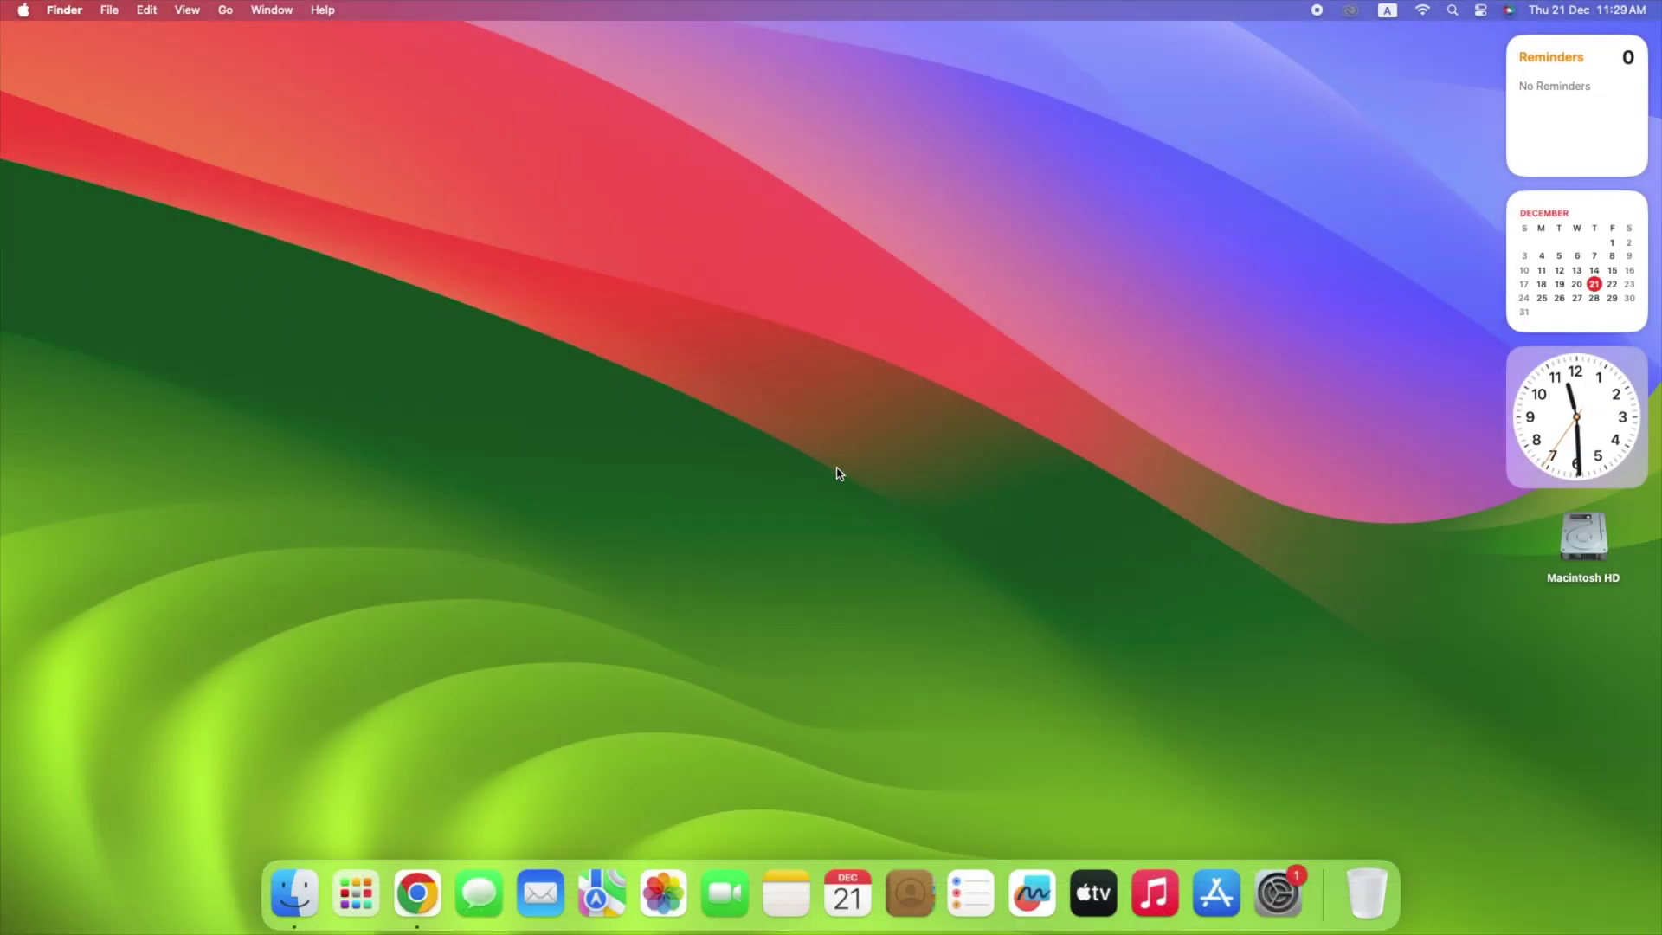
# Step: Reopen Mail and go to the Viewing page of Settings
pyautogui.click(540, 893)
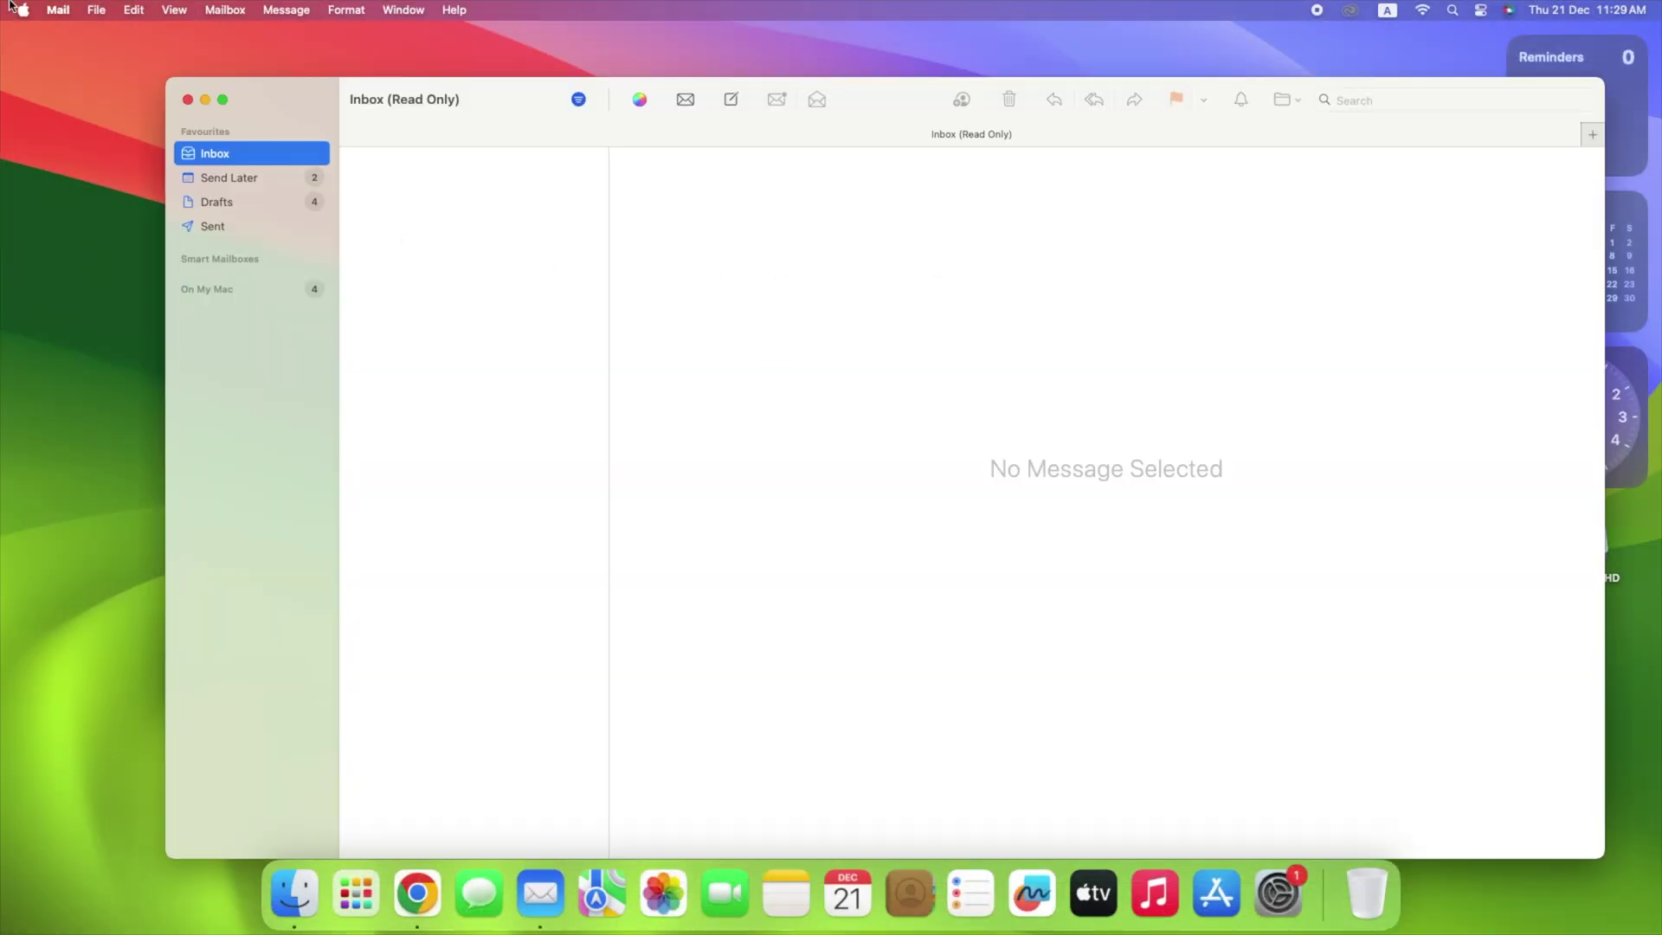
pyautogui.click(61, 9)
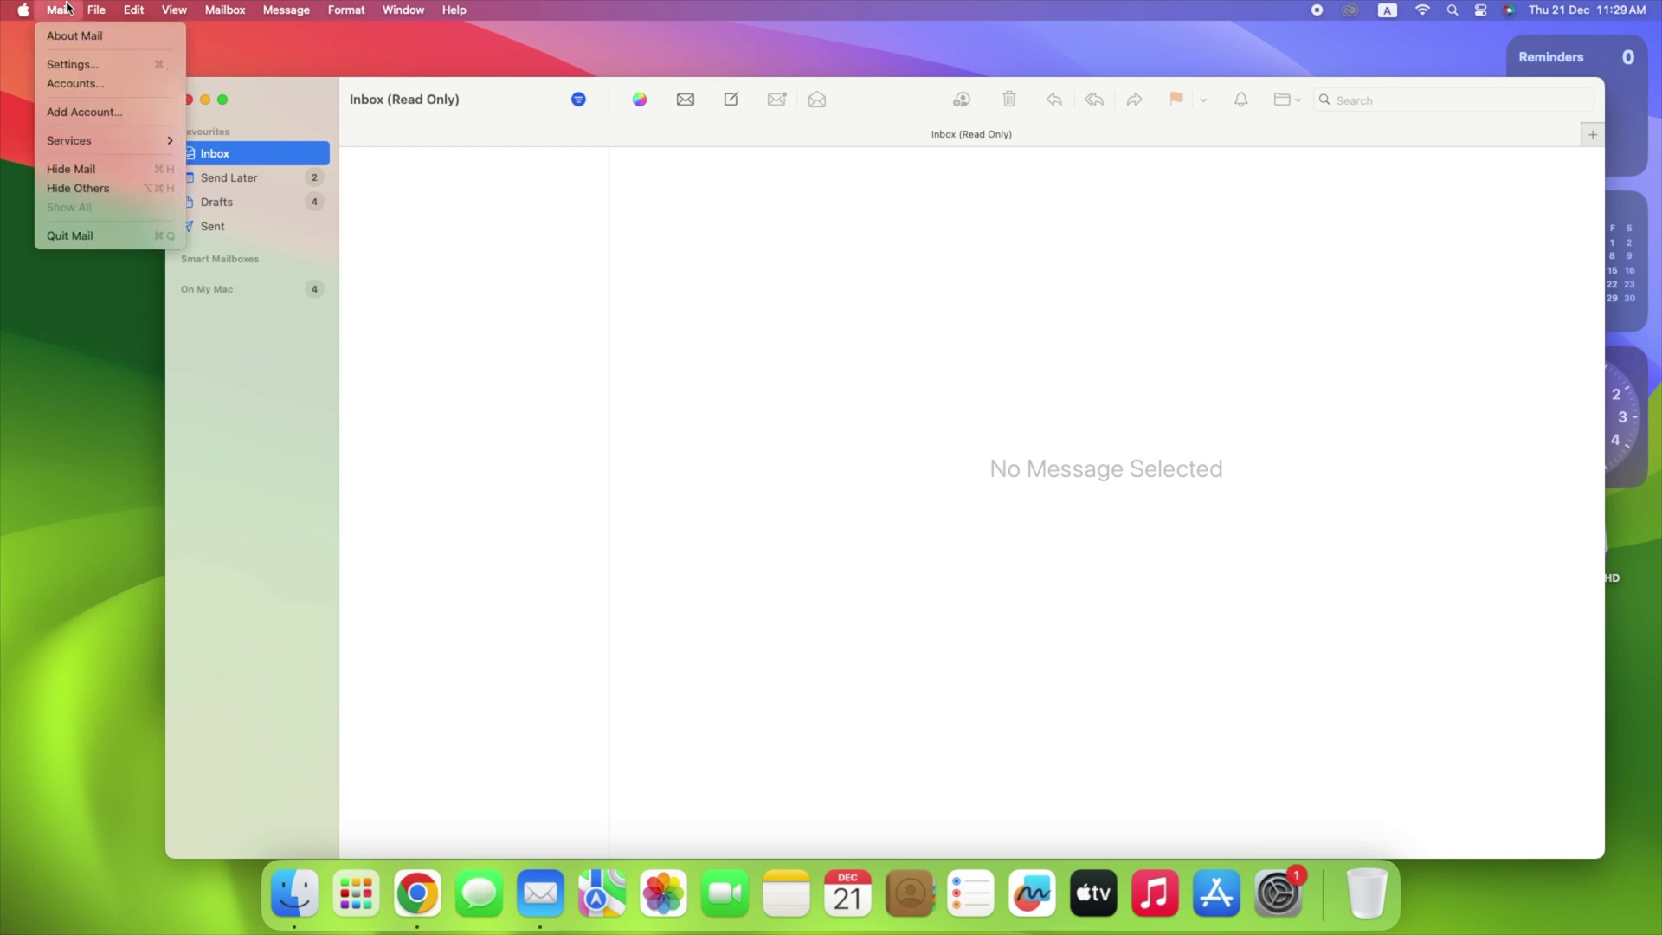
pyautogui.click(90, 69)
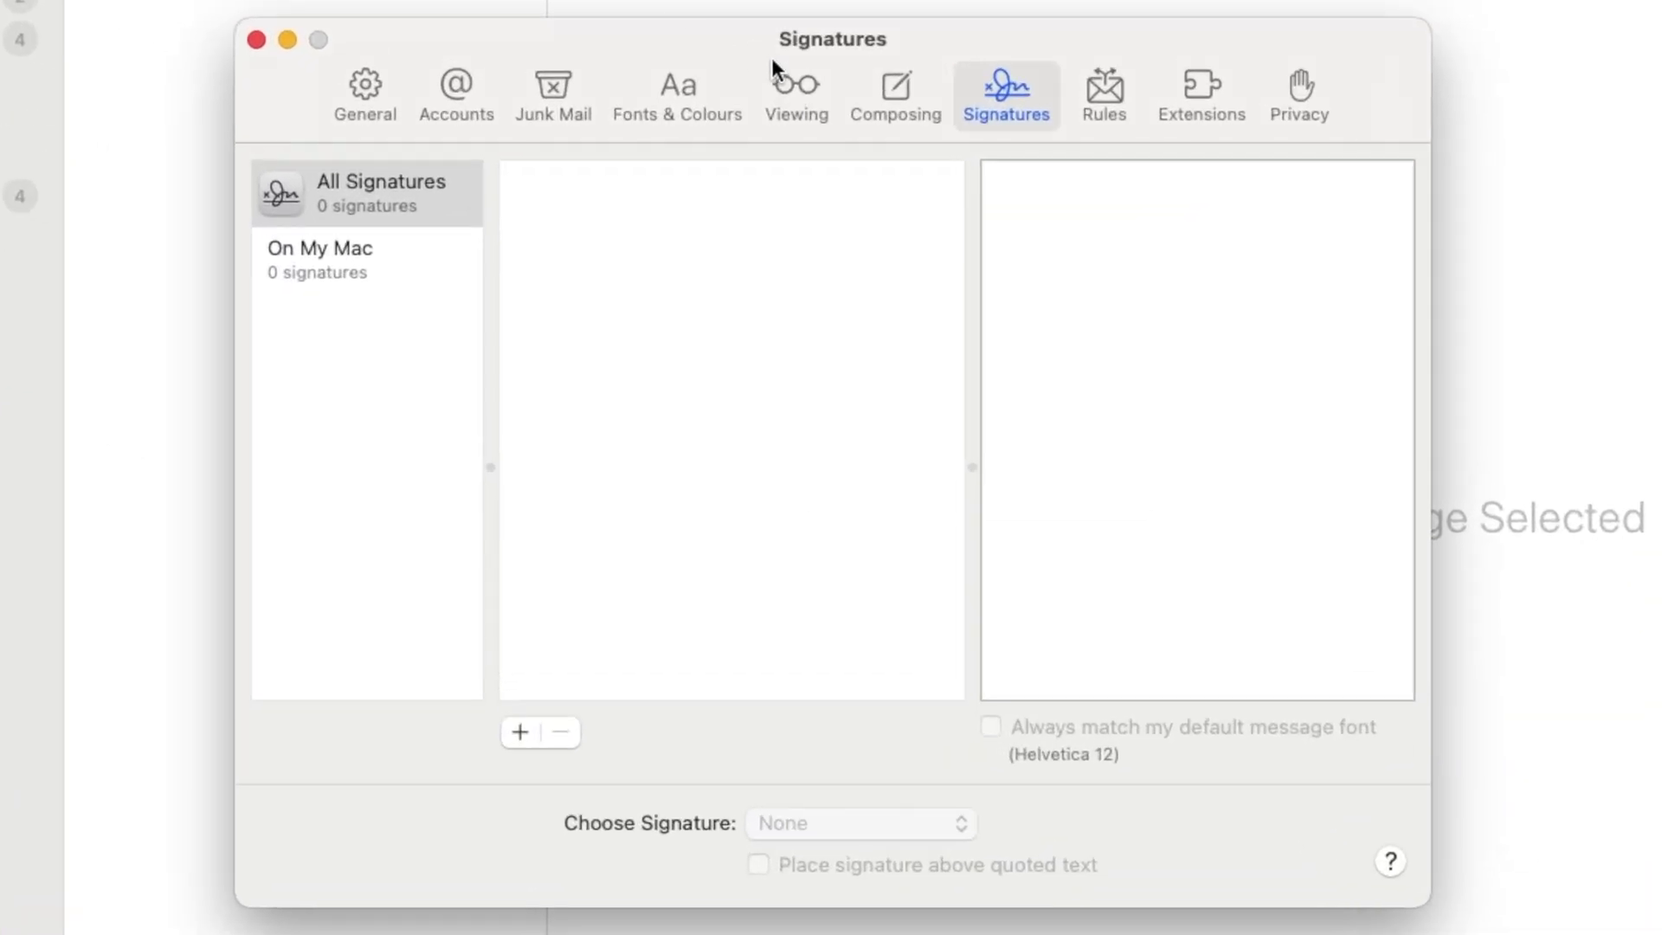
pyautogui.click(795, 121)
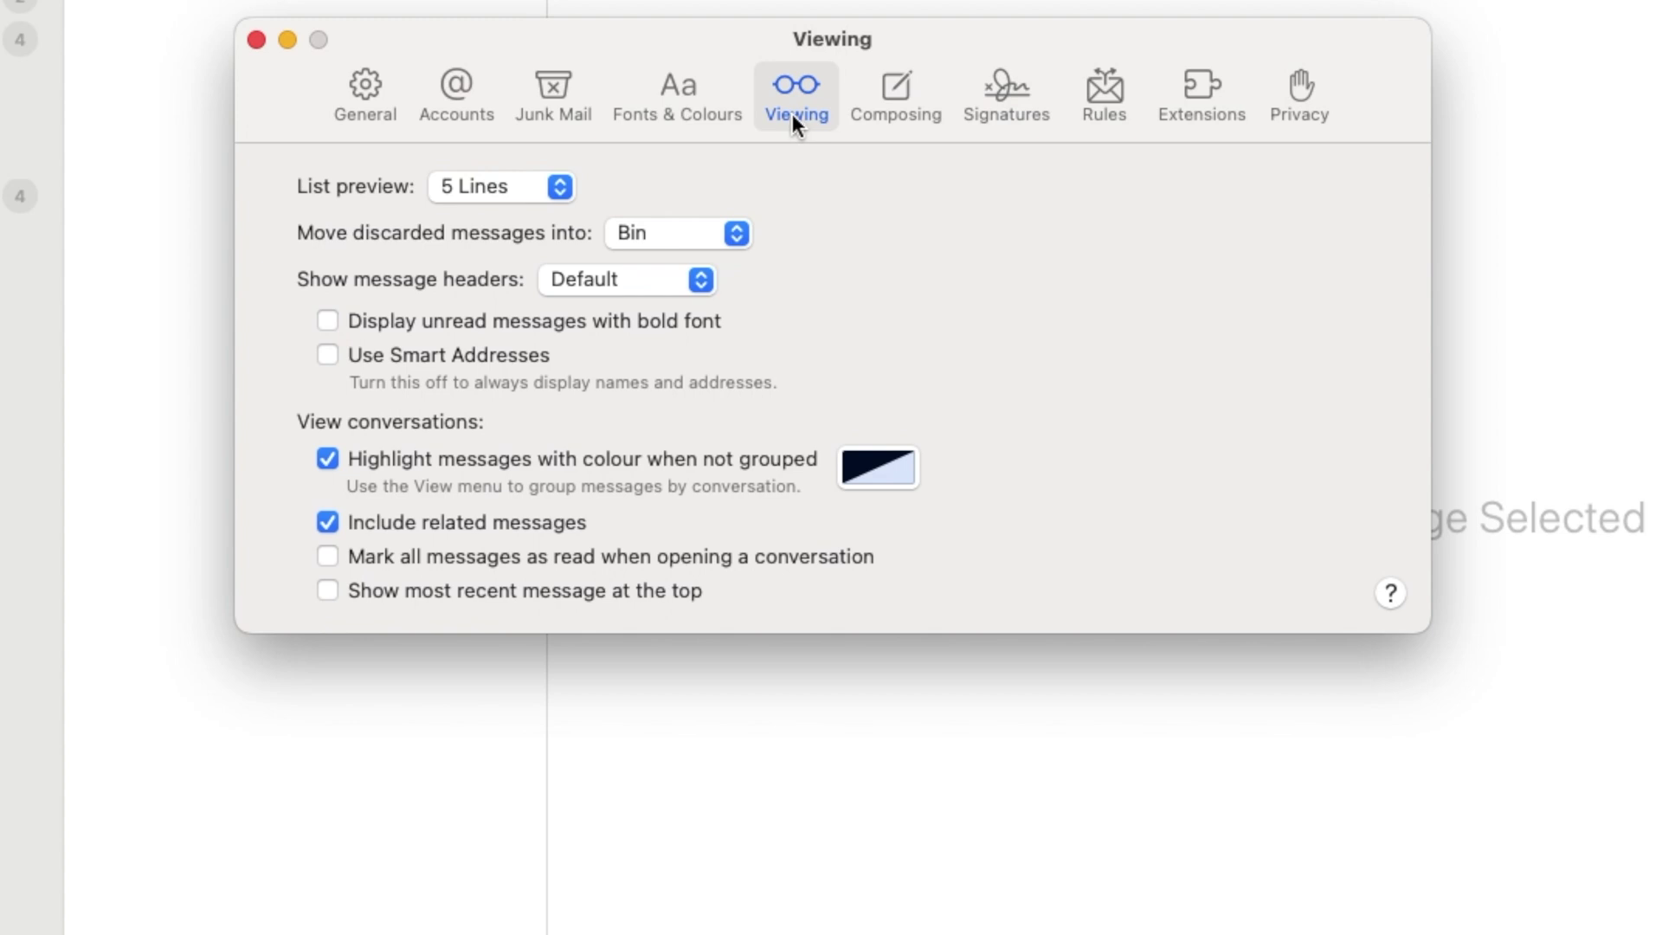
# Step: Try List preview at 4 Lines and None, settle on 5 Lines, and close Settings
pyautogui.click(558, 189)
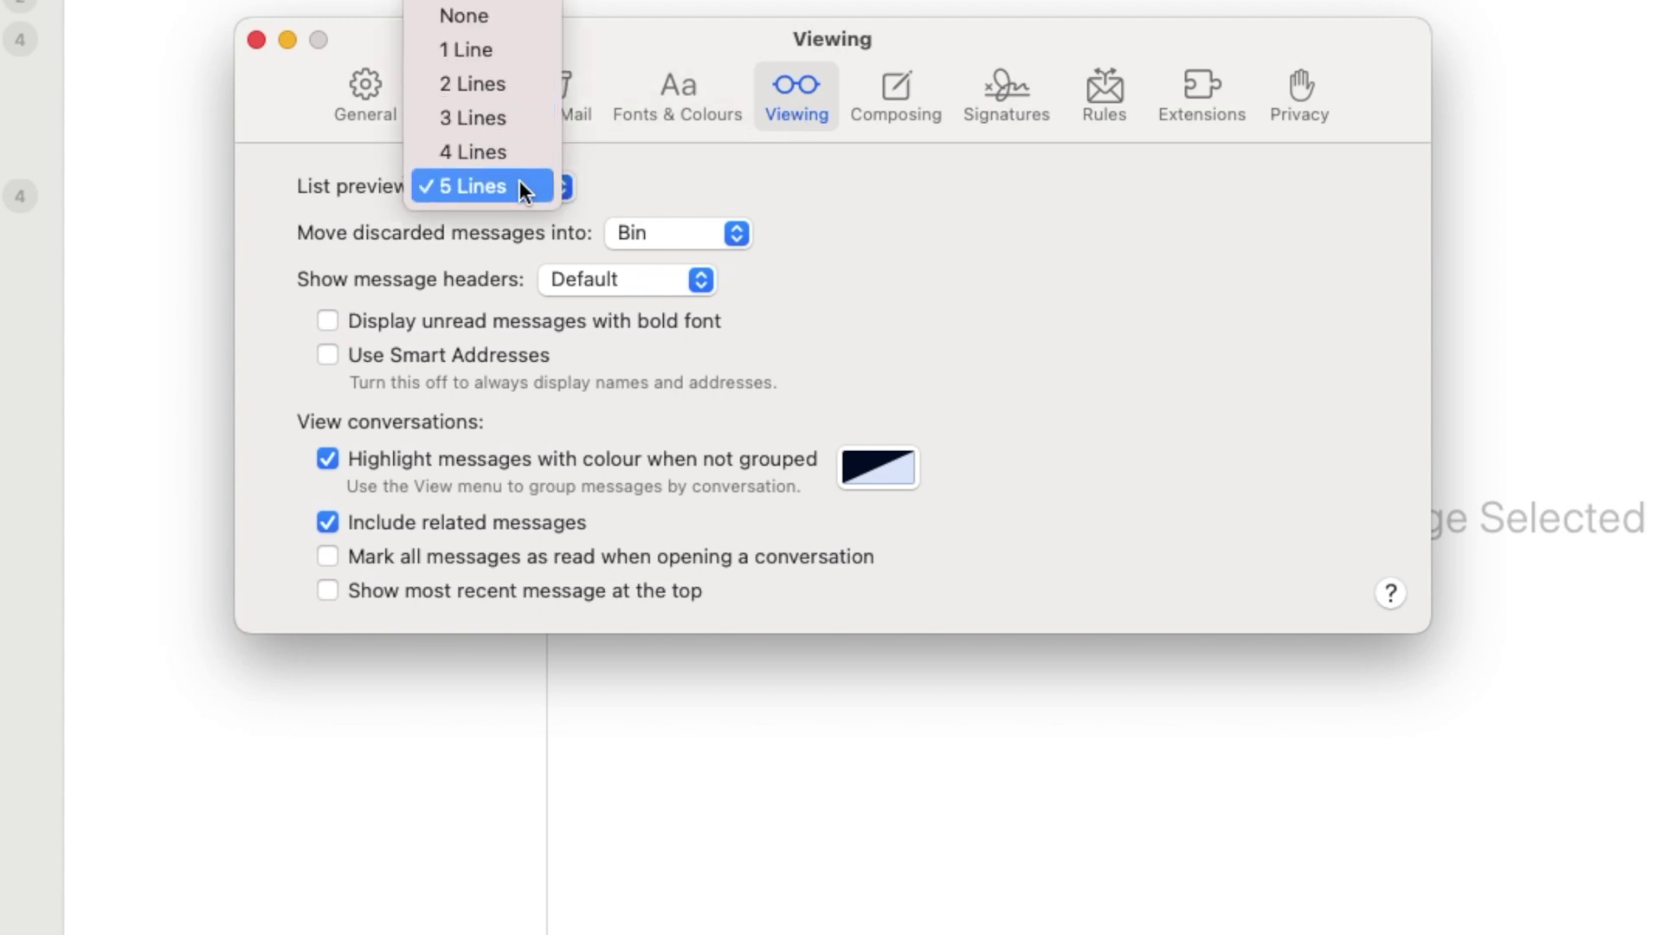
pyautogui.click(514, 153)
pyautogui.click(561, 188)
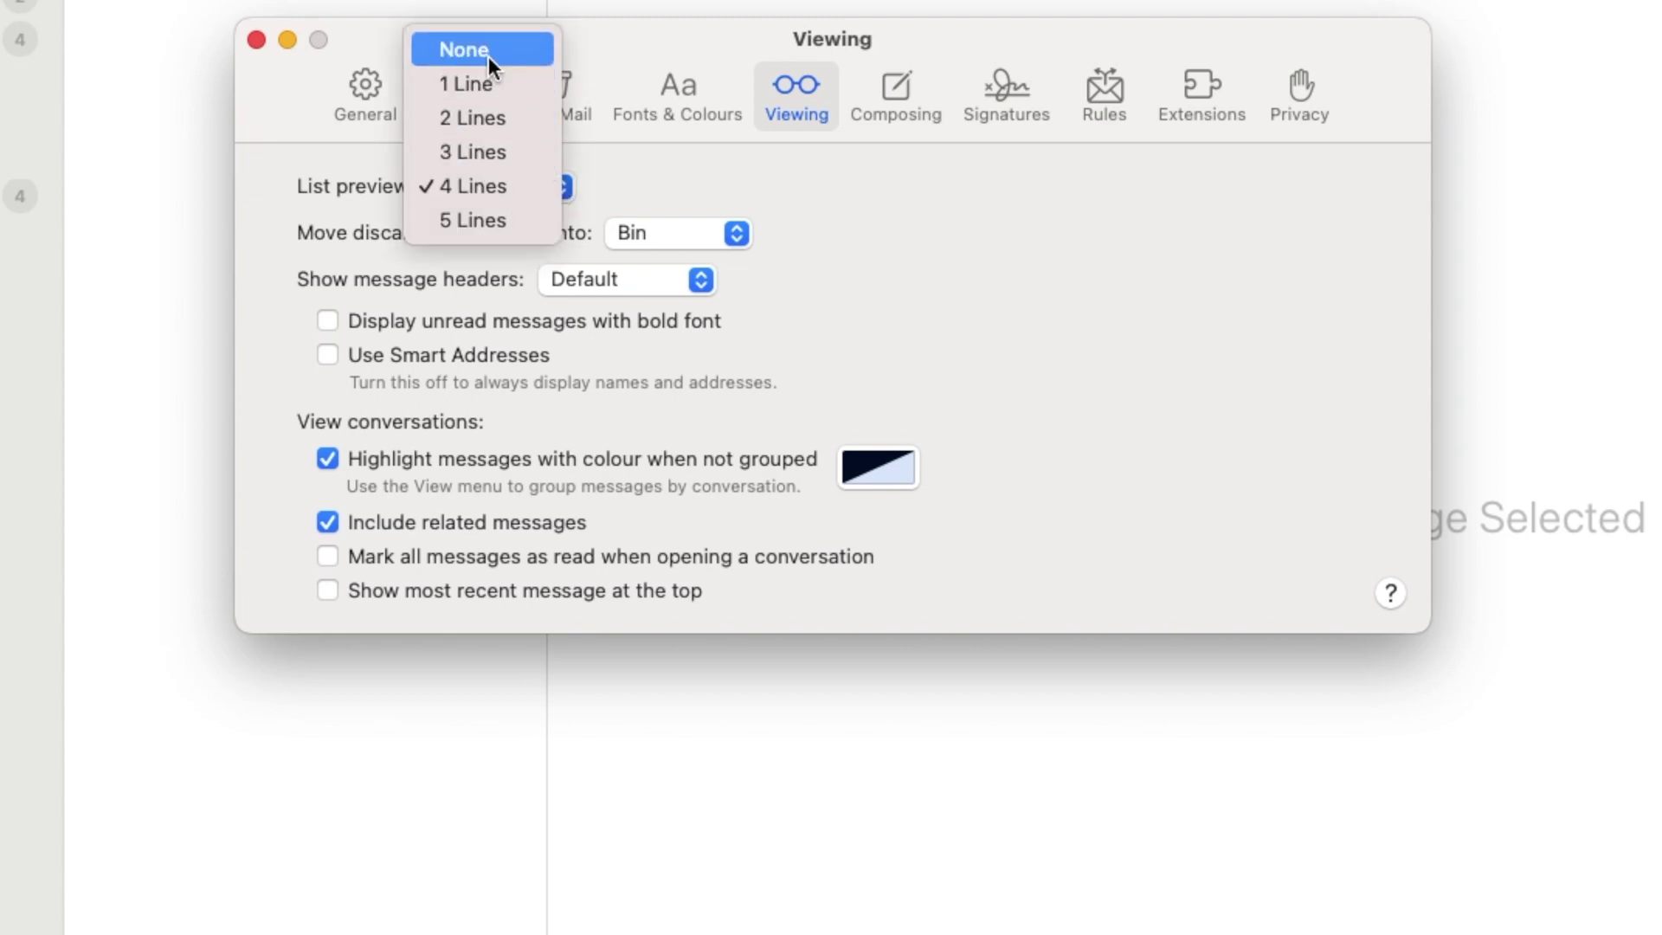
pyautogui.click(488, 55)
pyautogui.click(565, 189)
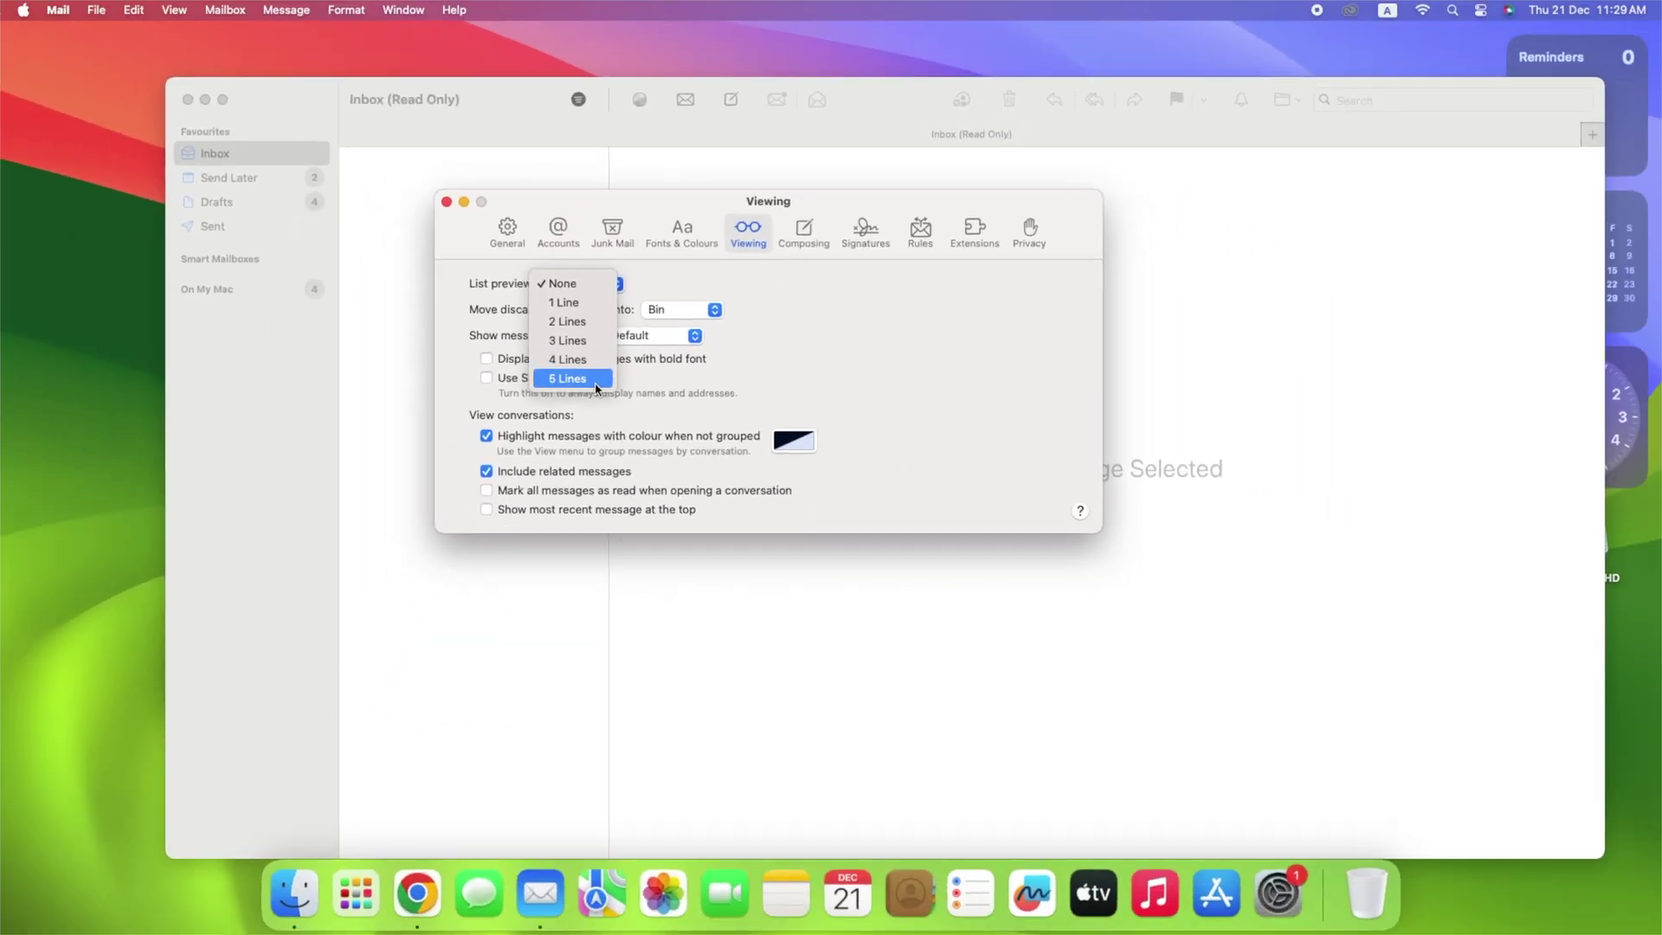
pyautogui.click(528, 361)
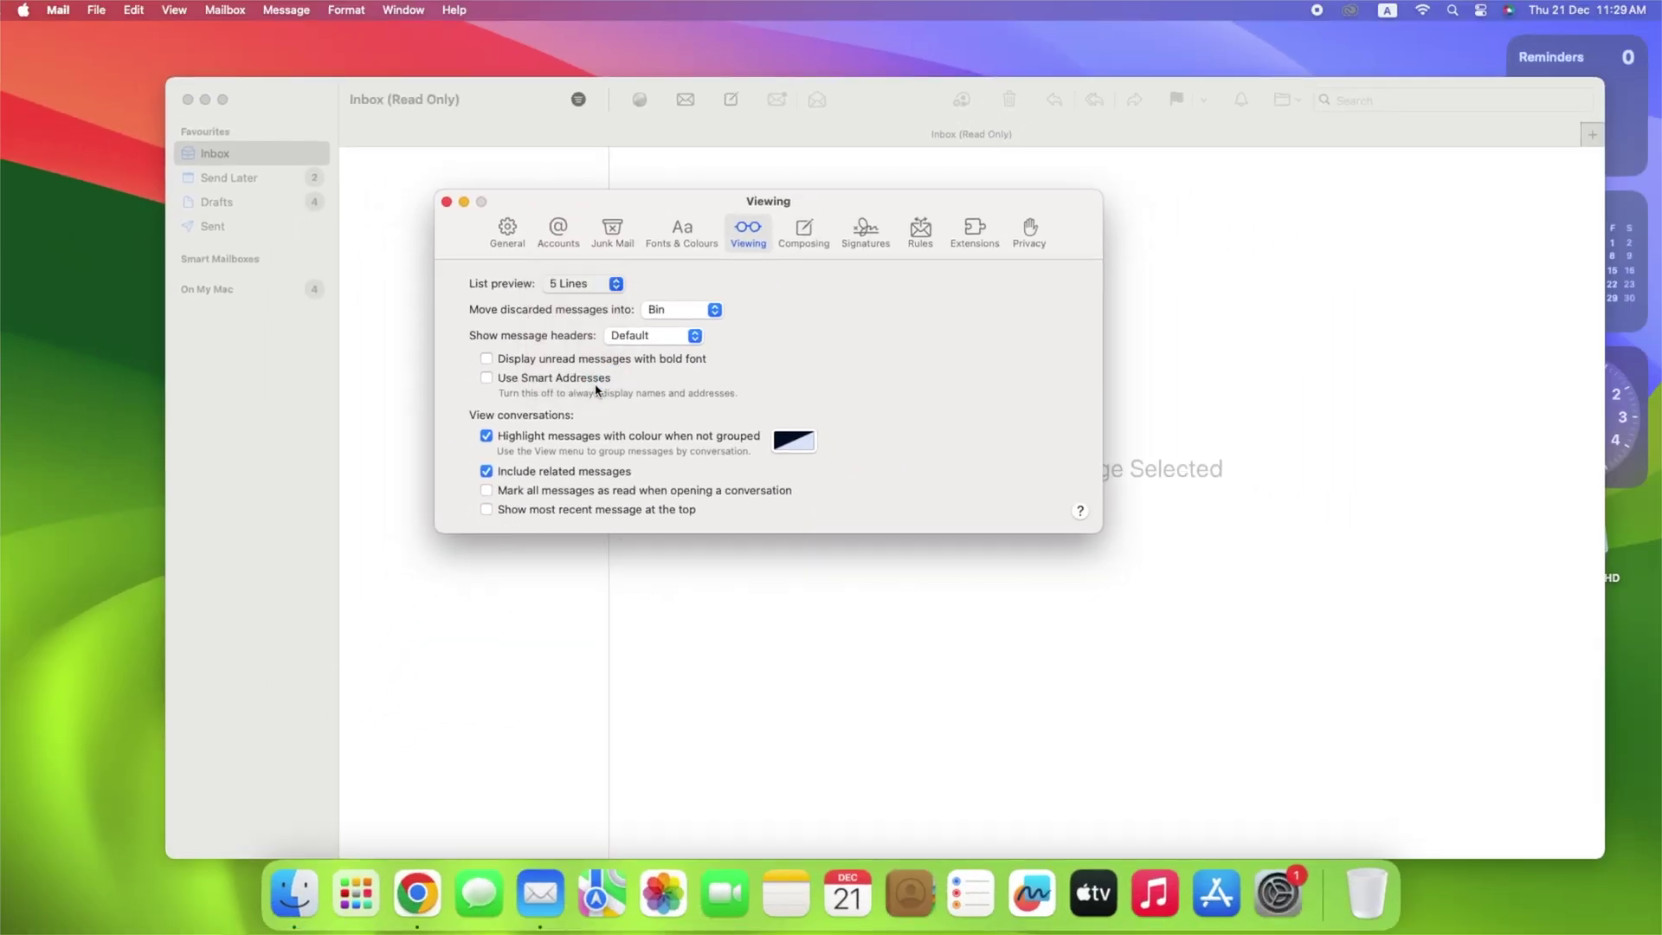
pyautogui.click(446, 203)
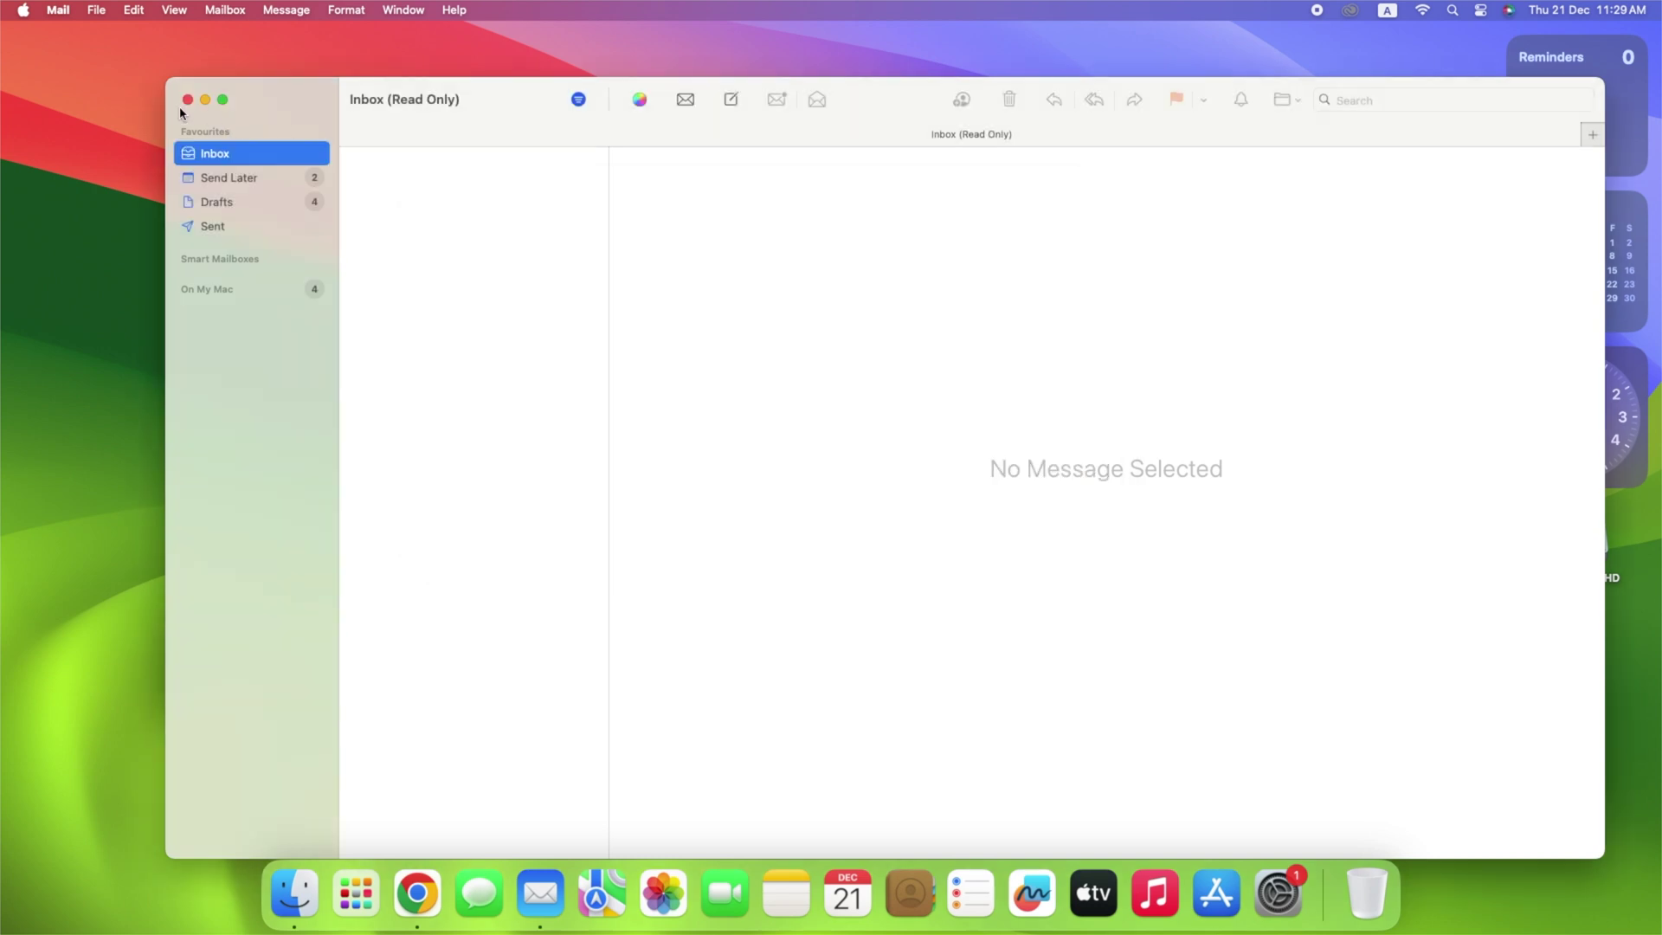